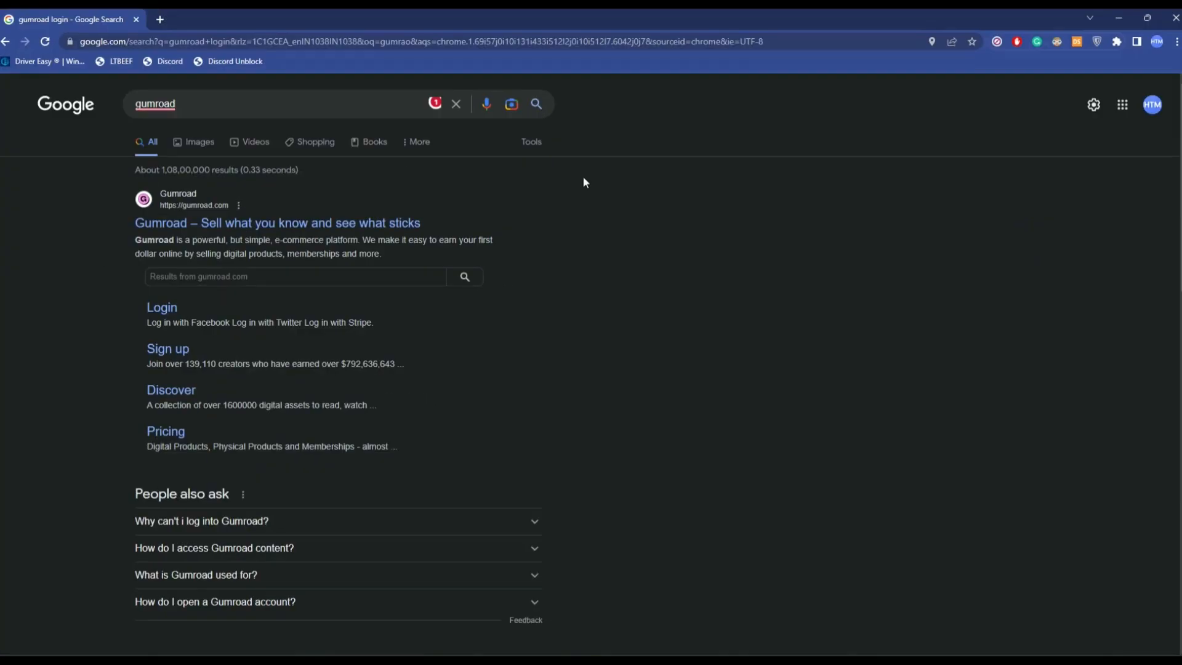
Step: Open the Gumroad site, go to its seller sign-up page and connect with the Facebook account
click(318, 224)
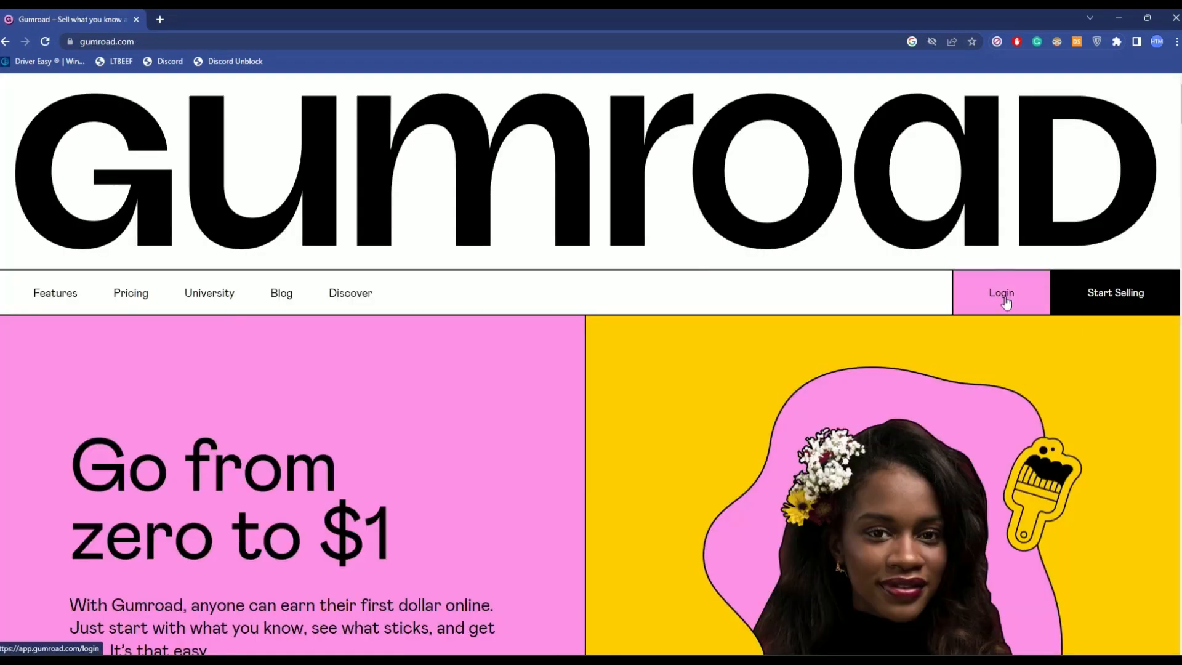
click(1161, 301)
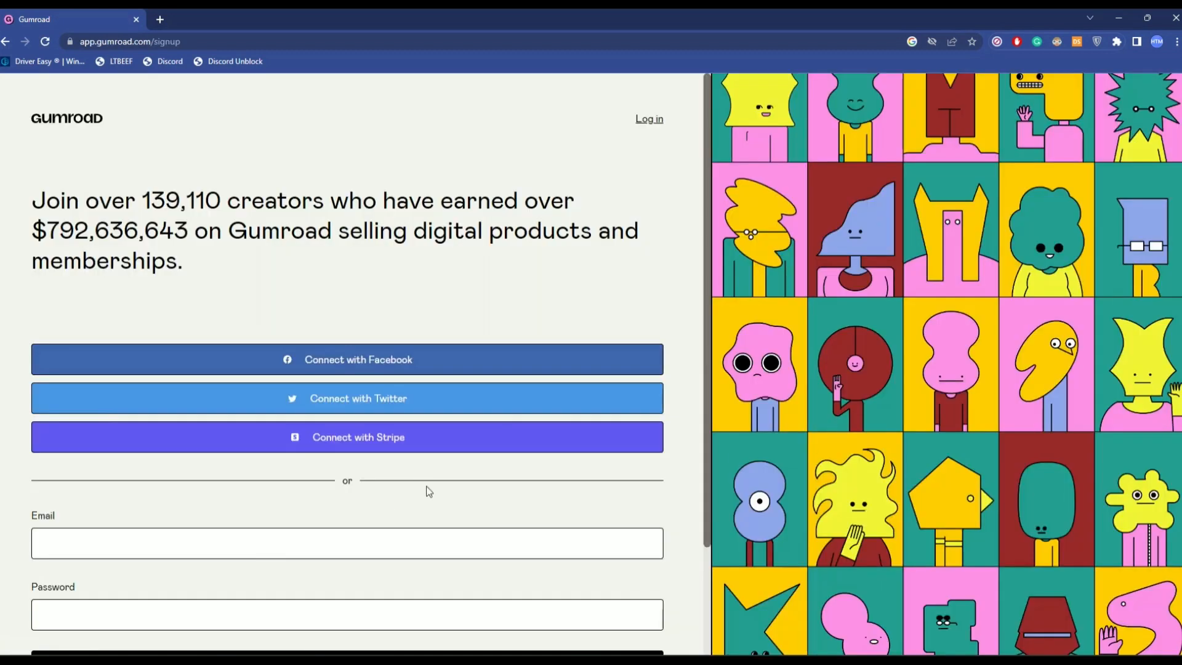
scroll(432, 482, down, 2)
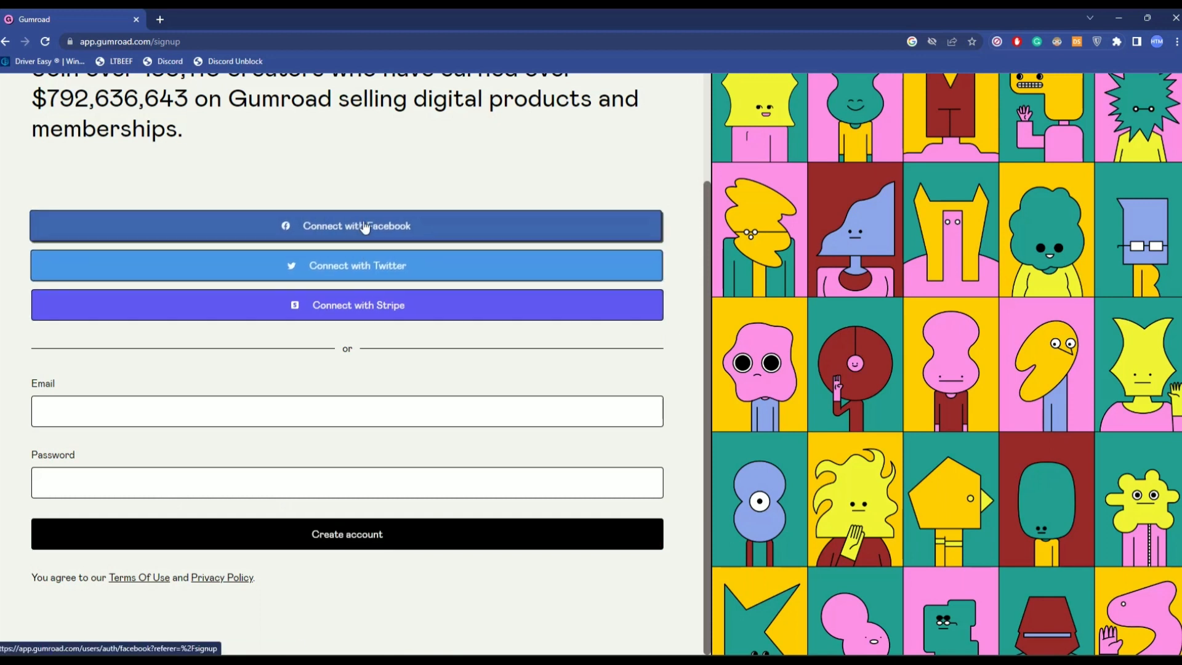
click(527, 233)
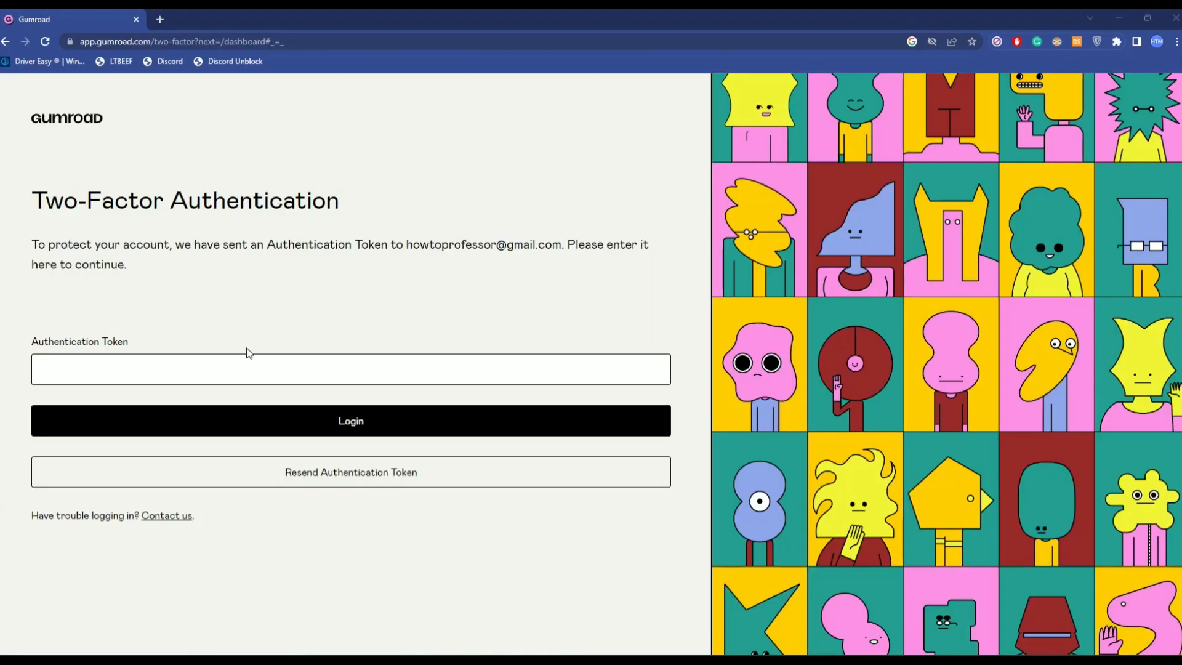
Step: Copy the authentication token from Gumroad's e-mail in Gmail, enter it in the Authentication Token field and log in
click(160, 19)
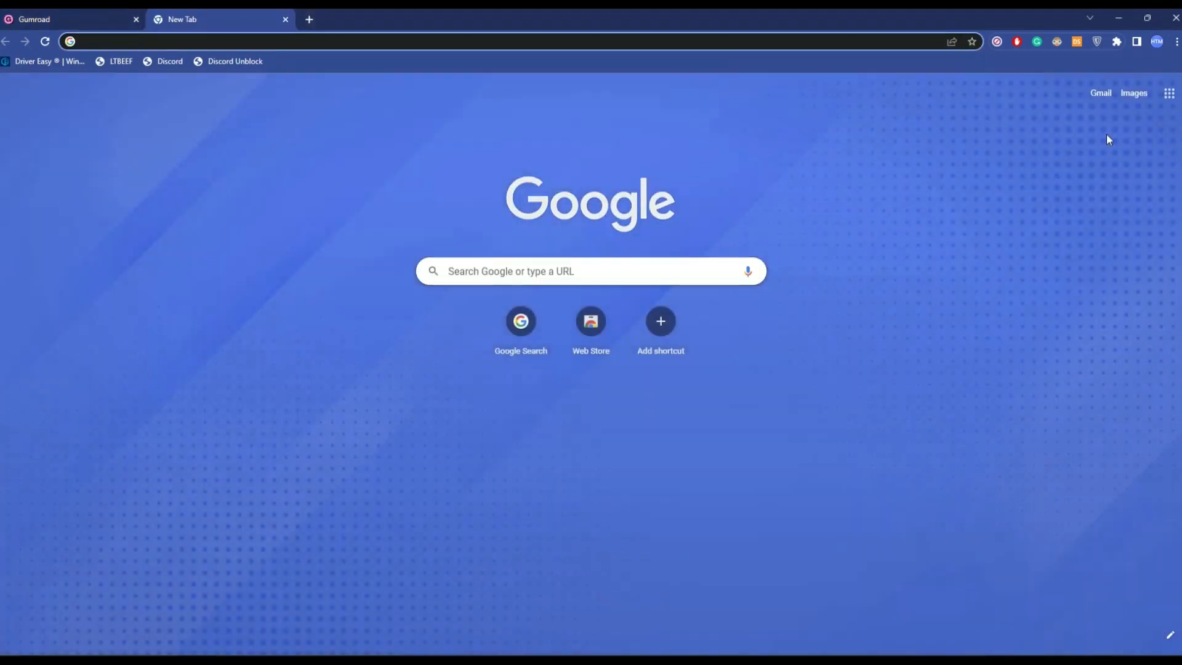
click(1100, 94)
double_click(573, 343)
key(ctrl+c)
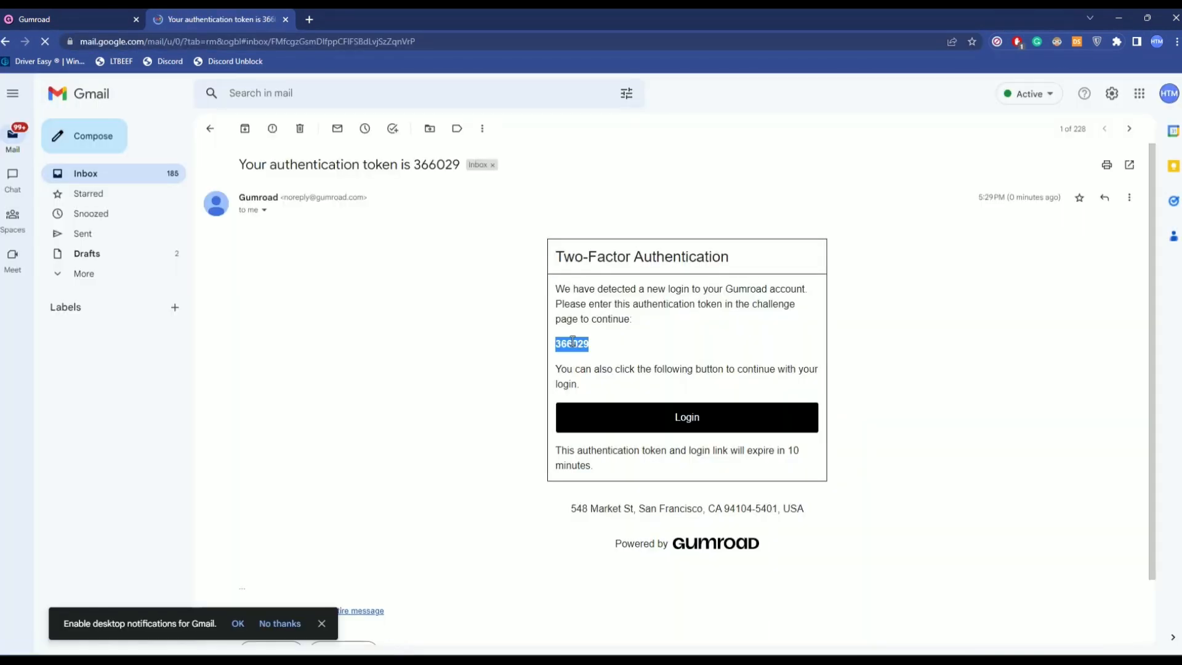
key(ctrl+shift+Tab)
key(ctrl+v)
click(351, 433)
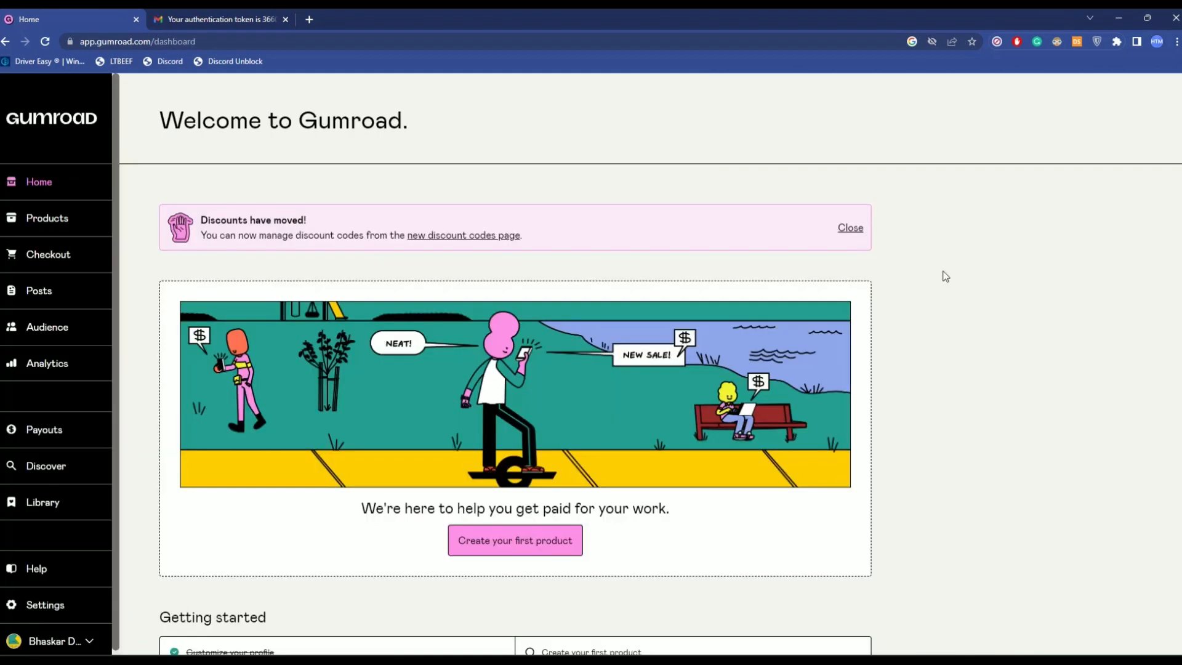
Step: Go to the Products page and start a new product
click(39, 218)
click(524, 546)
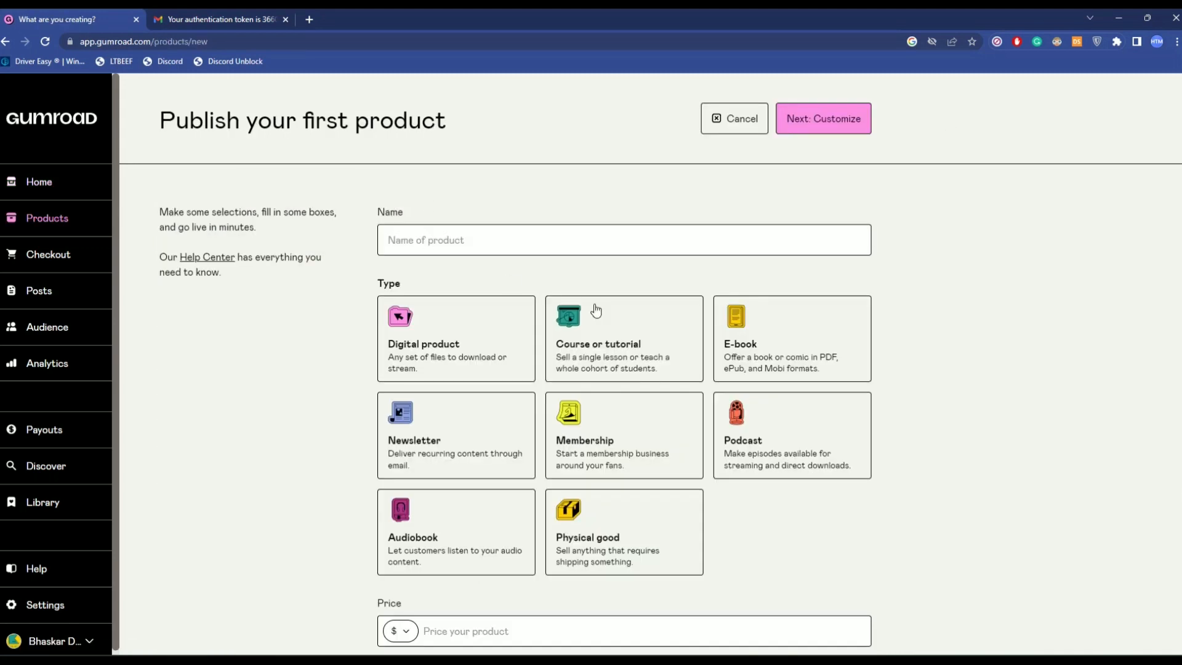
click(27, 220)
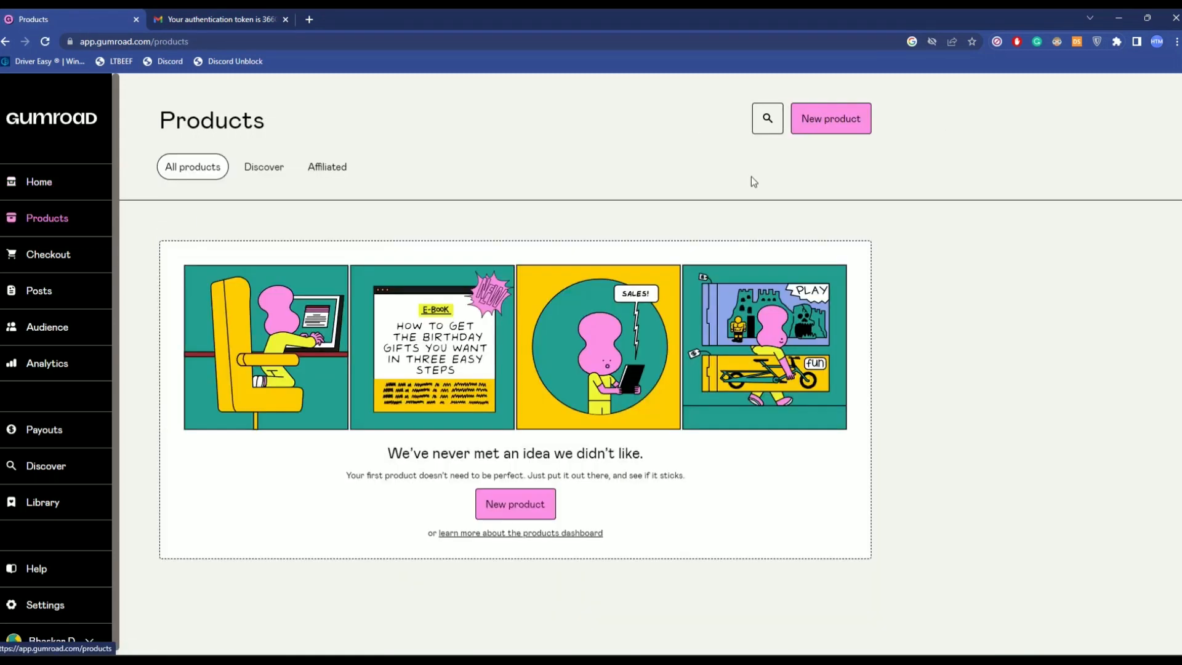
click(800, 130)
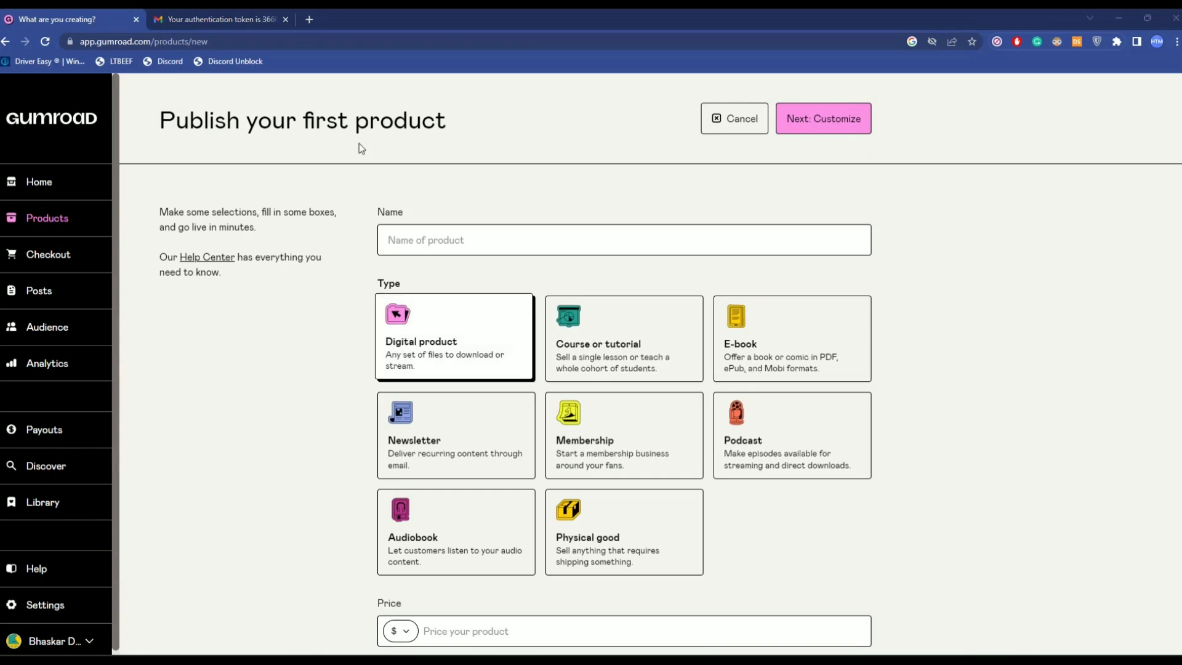
Step: Name the new digital product "Dopamine Detox pdf"
click(441, 239)
text(Dopamine Detox pdf)
click(476, 208)
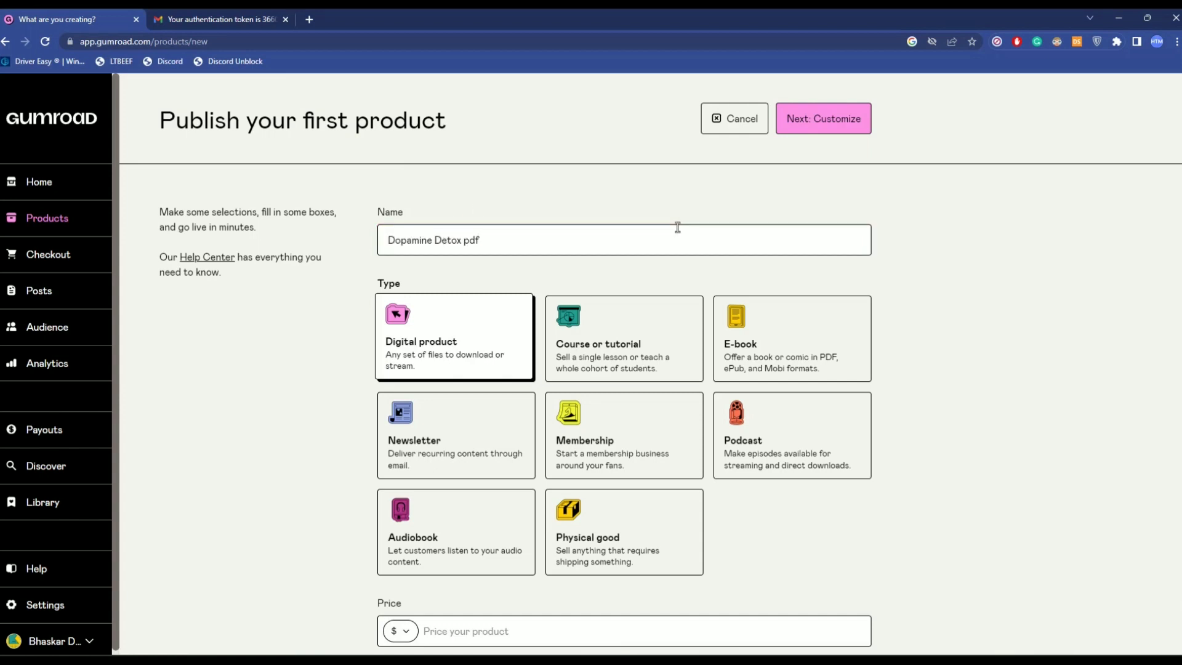
Step: Set the product price to $15 and continue to the customization page
scroll(883, 264, down, 1)
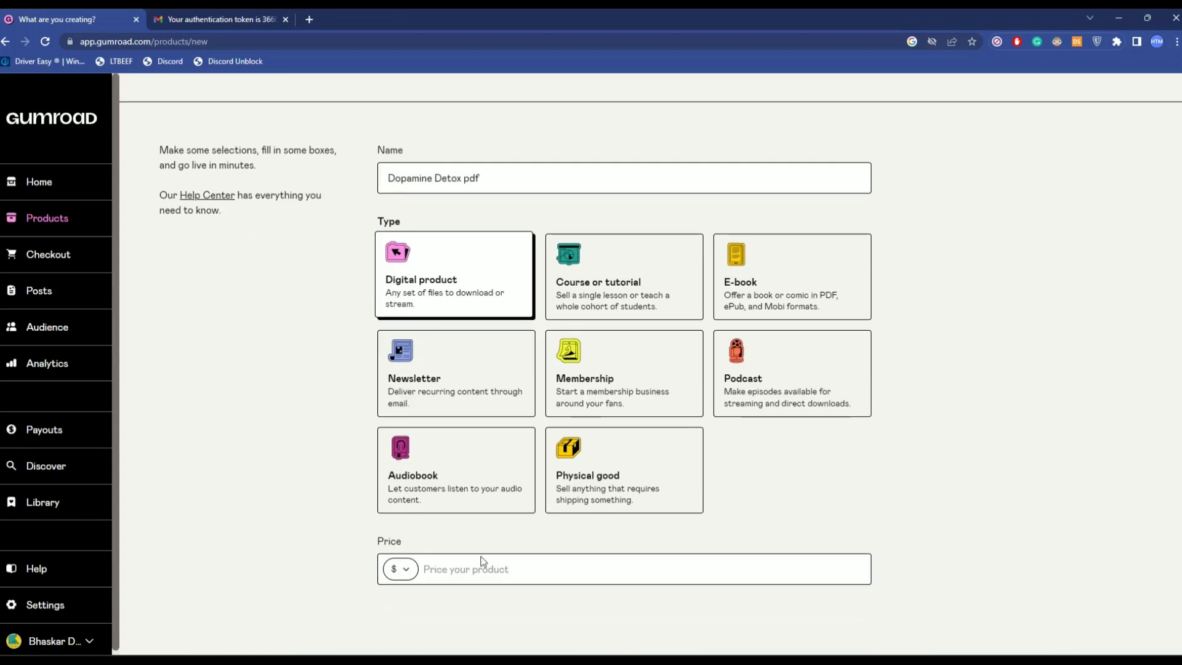
click(463, 570)
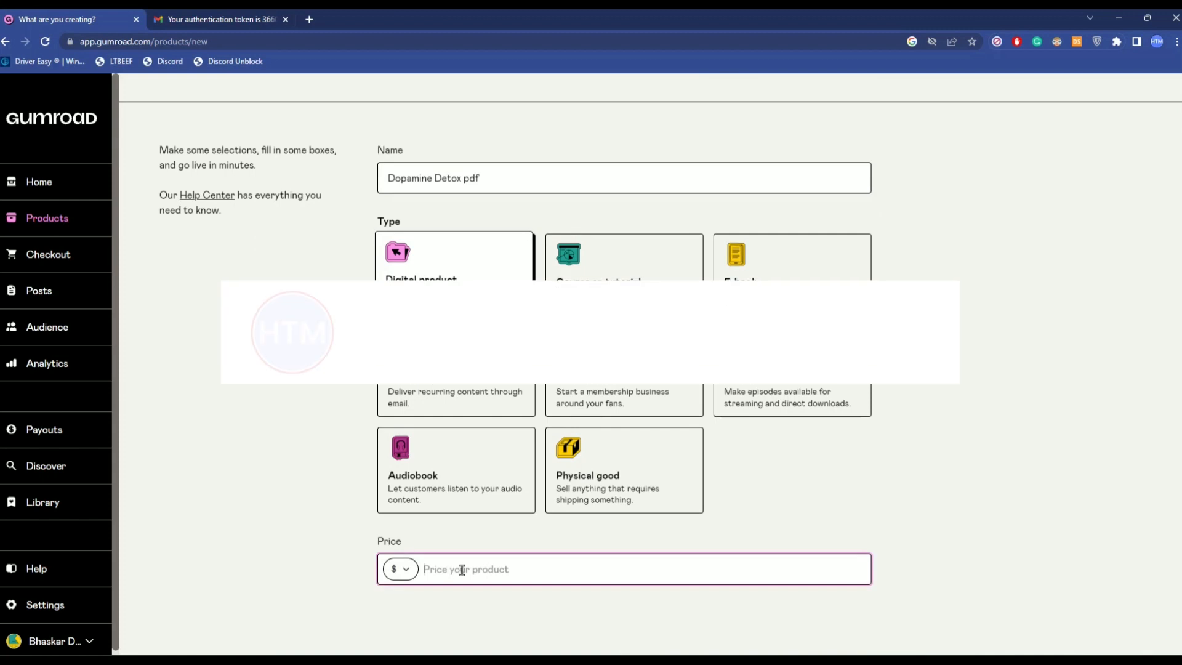
click(406, 570)
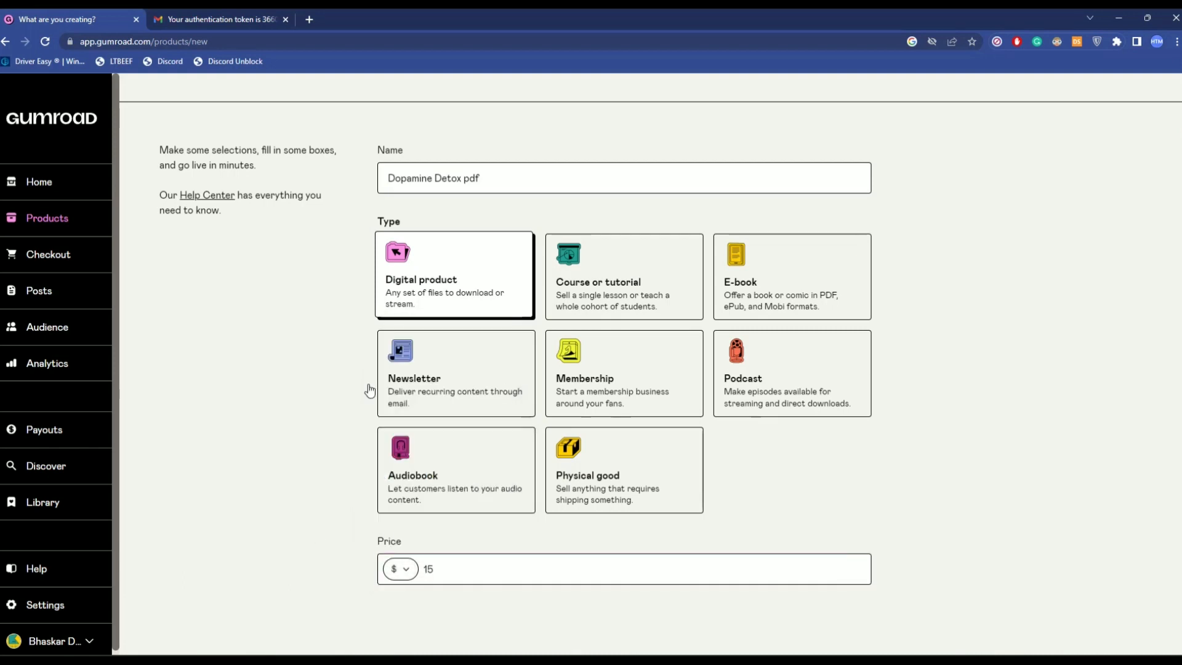
scroll(370, 391, up, 2)
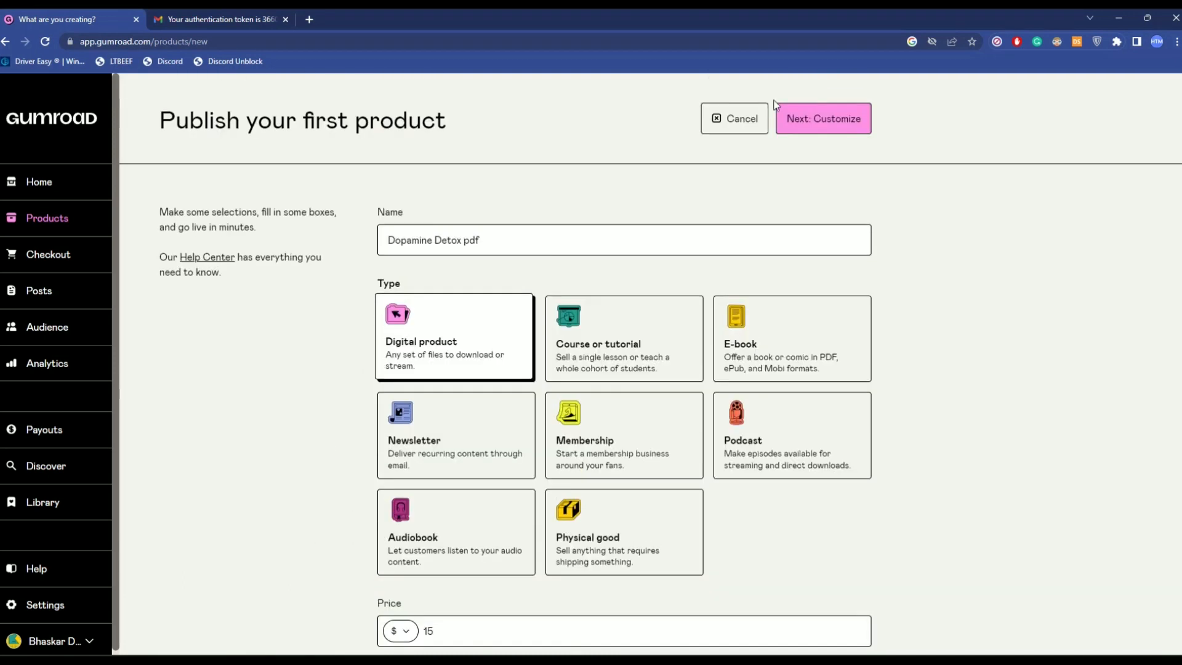
click(821, 120)
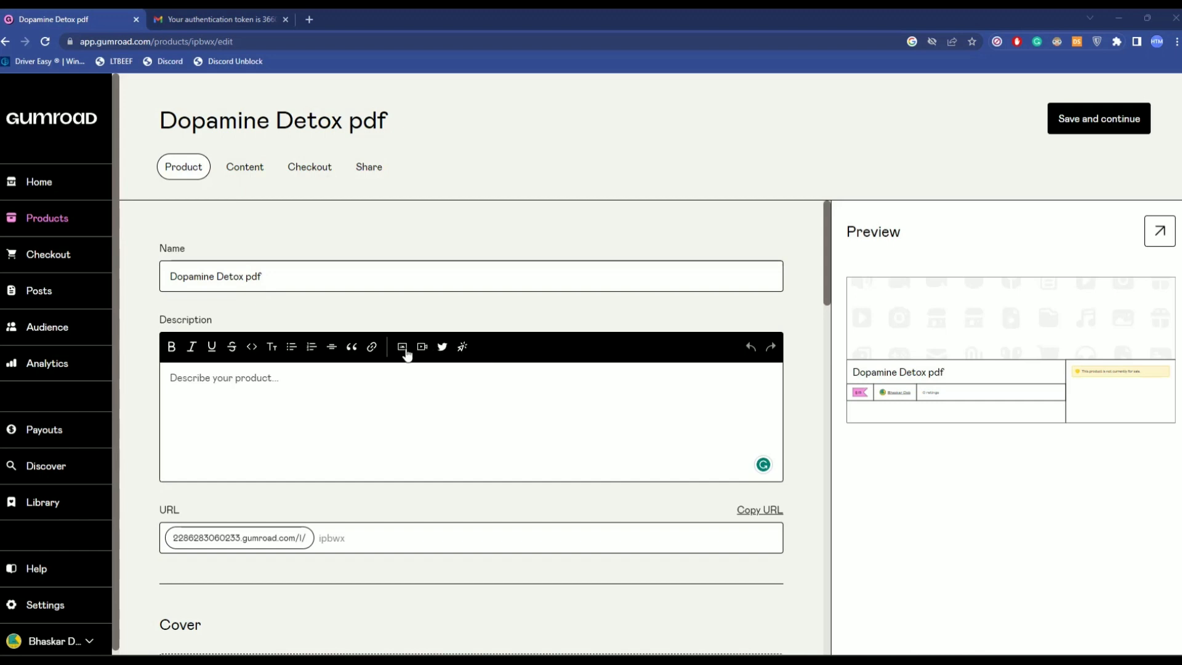
Step: Enter the bold text "Description..." as the product description and look over the product's URL
click(491, 401)
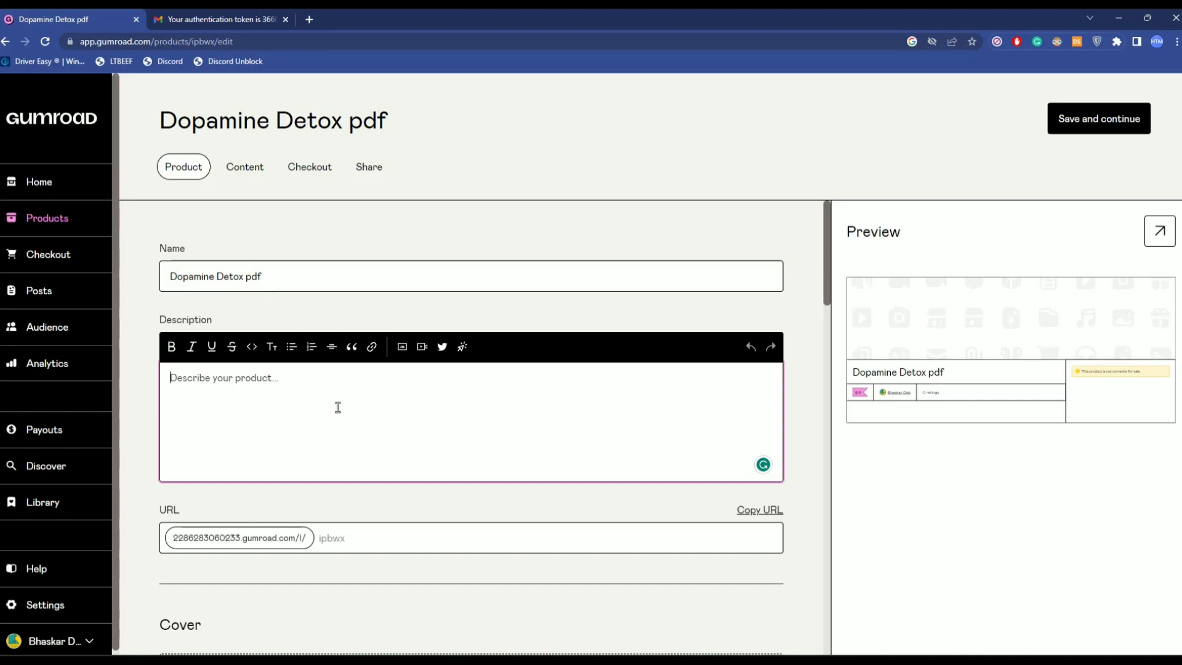
text(Description...)
scroll(373, 373, down, 2)
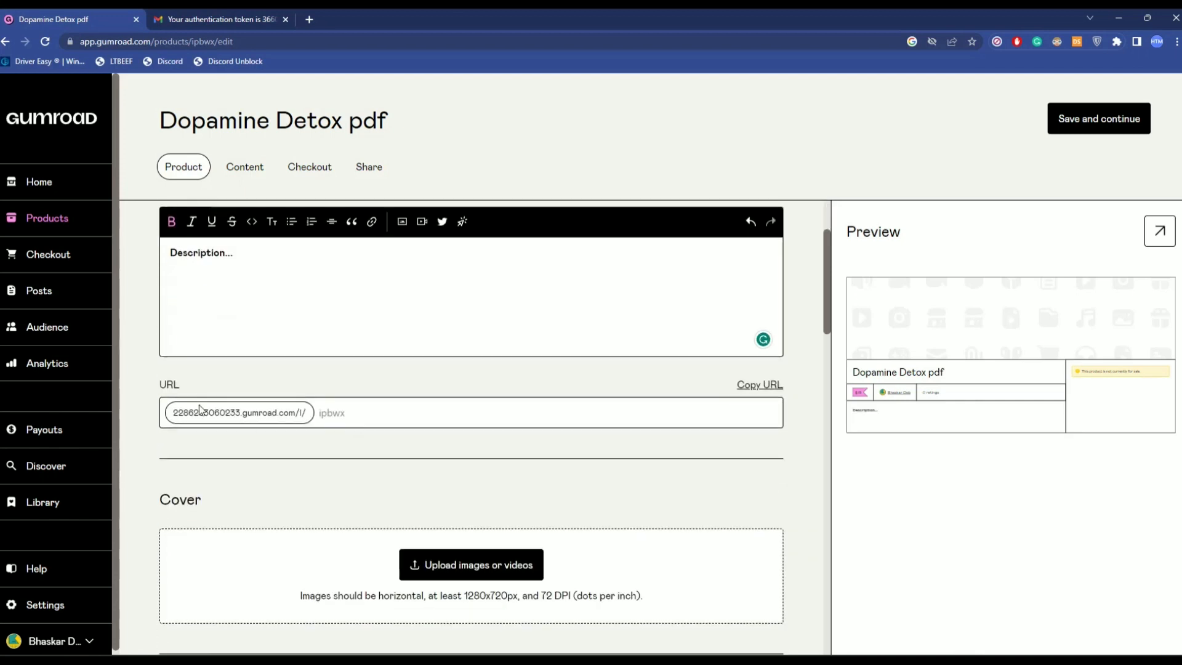
double_click(231, 412)
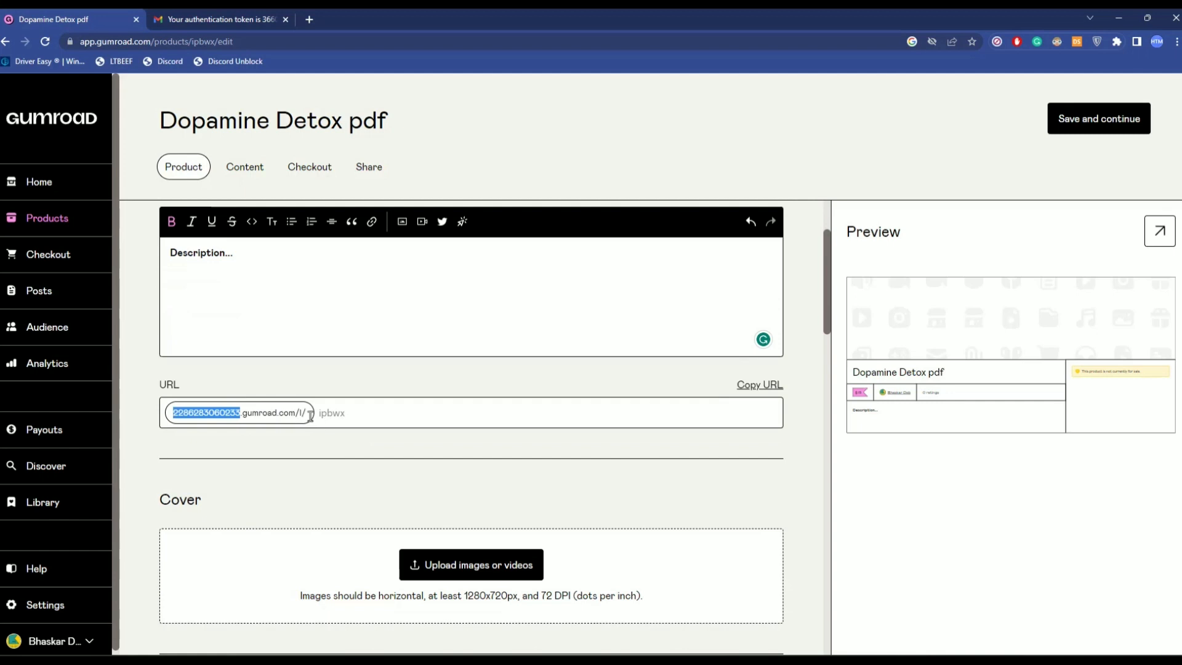
click(315, 475)
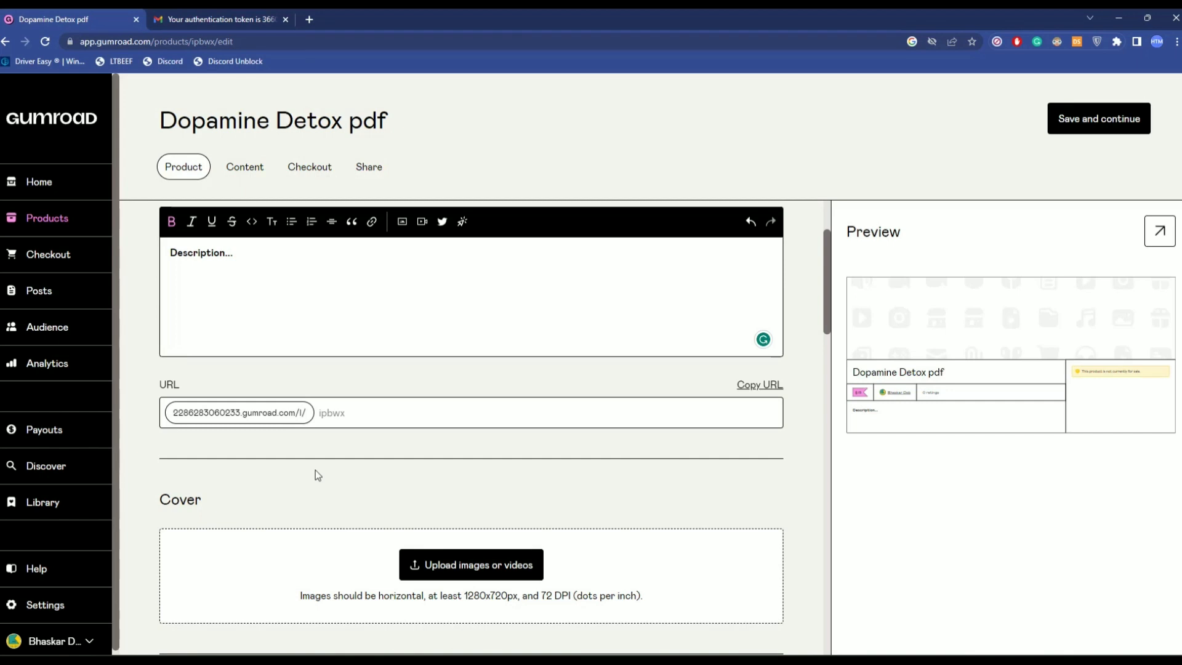
Step: Upload Screenshot 2023-04-14 172729.jpg from the Desktop folder as the product's cover image
scroll(315, 474, down, 4)
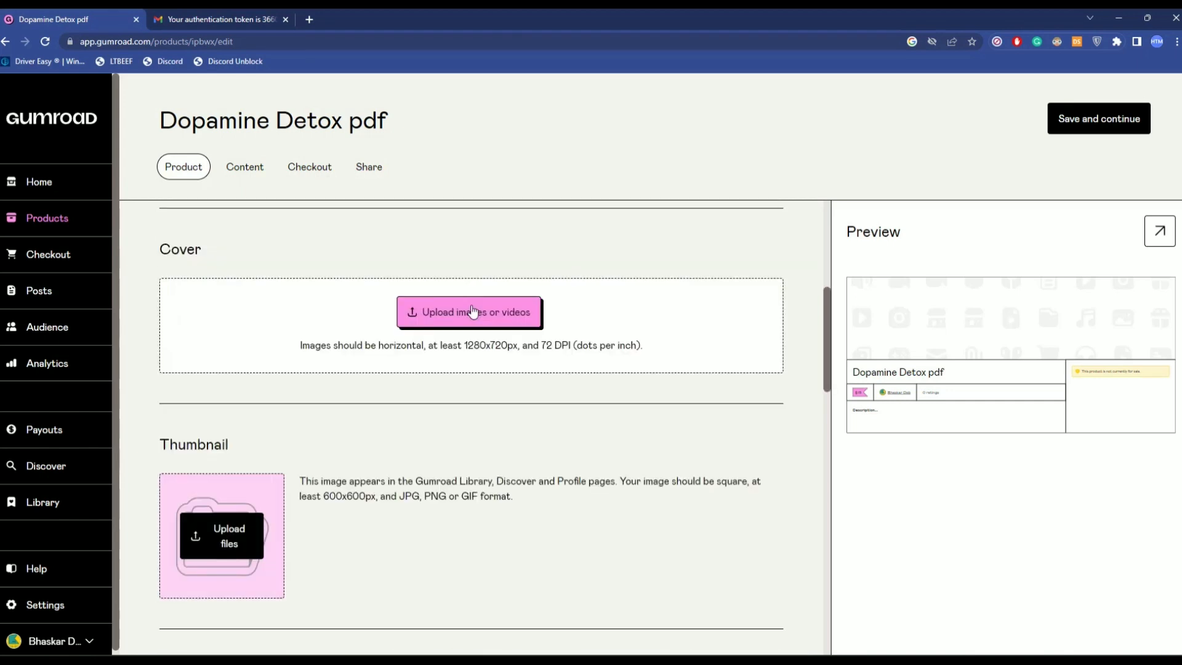
click(508, 315)
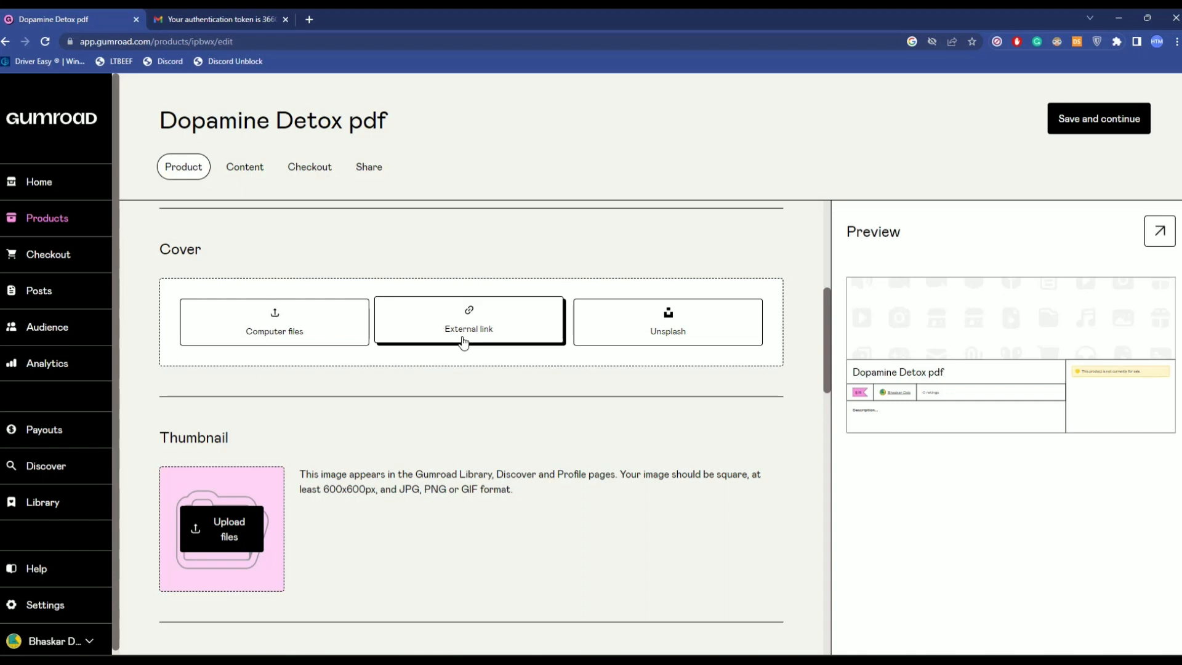
click(269, 326)
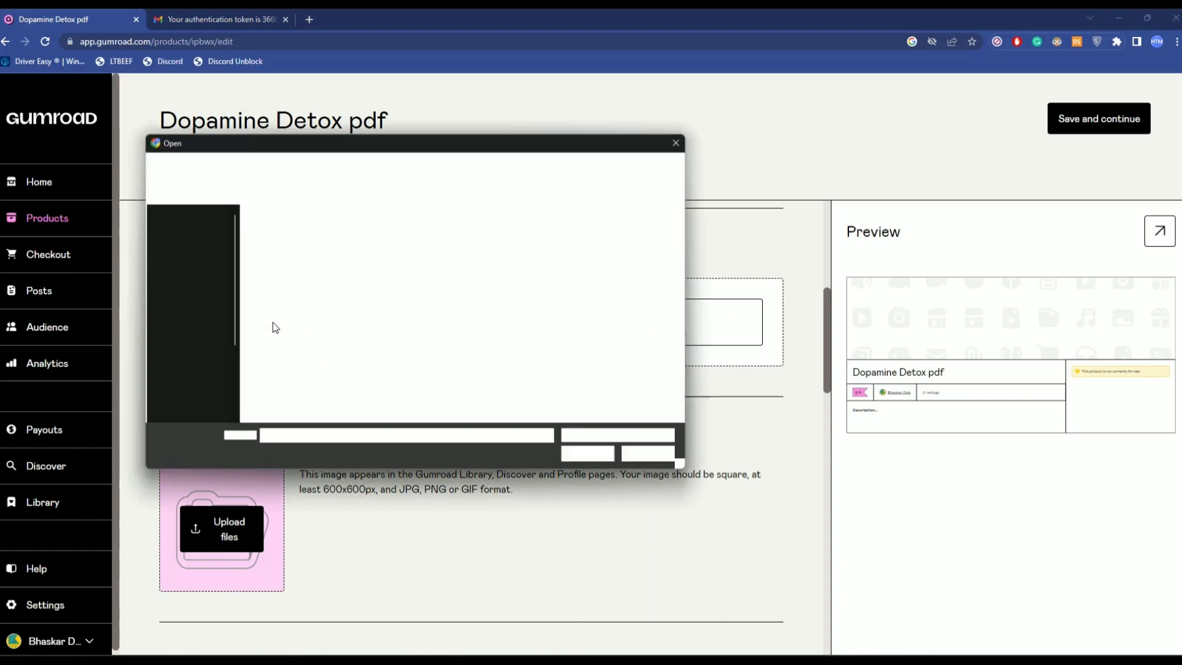
click(197, 272)
scroll(373, 319, down, 1)
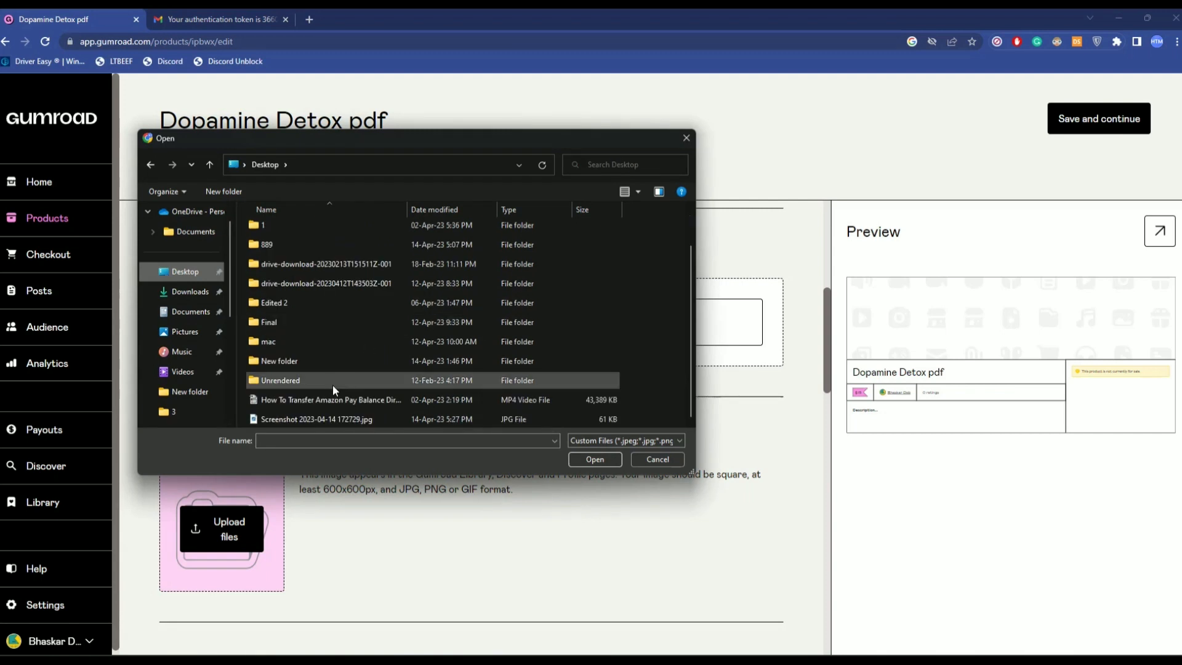
click(316, 418)
click(570, 461)
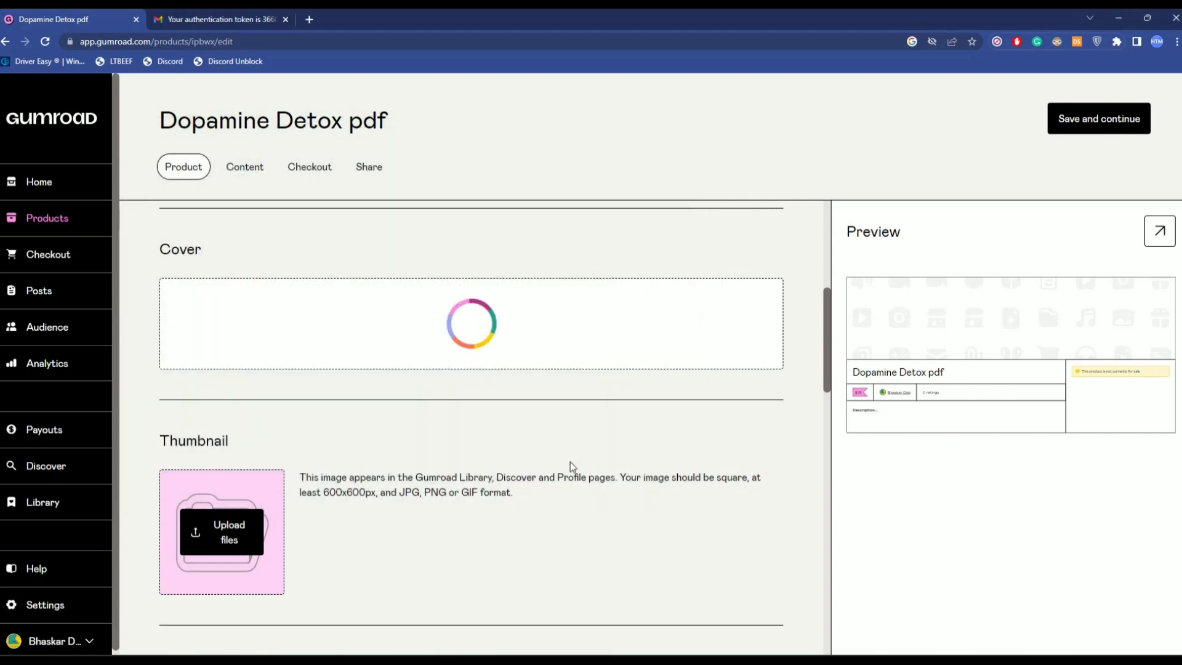
Step: Try to upload Screenshot 2023-04-14 172729.jpg from the computer as the product thumbnail
scroll(570, 462, down, 3)
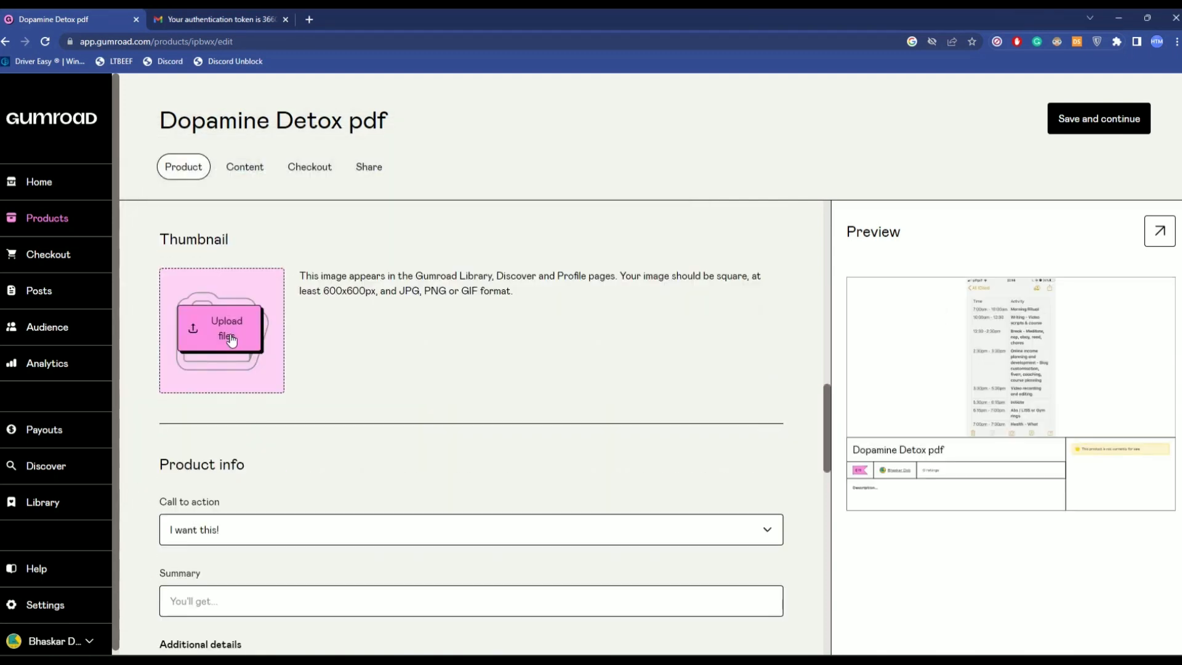
click(231, 338)
click(317, 411)
scroll(404, 378, down, 1)
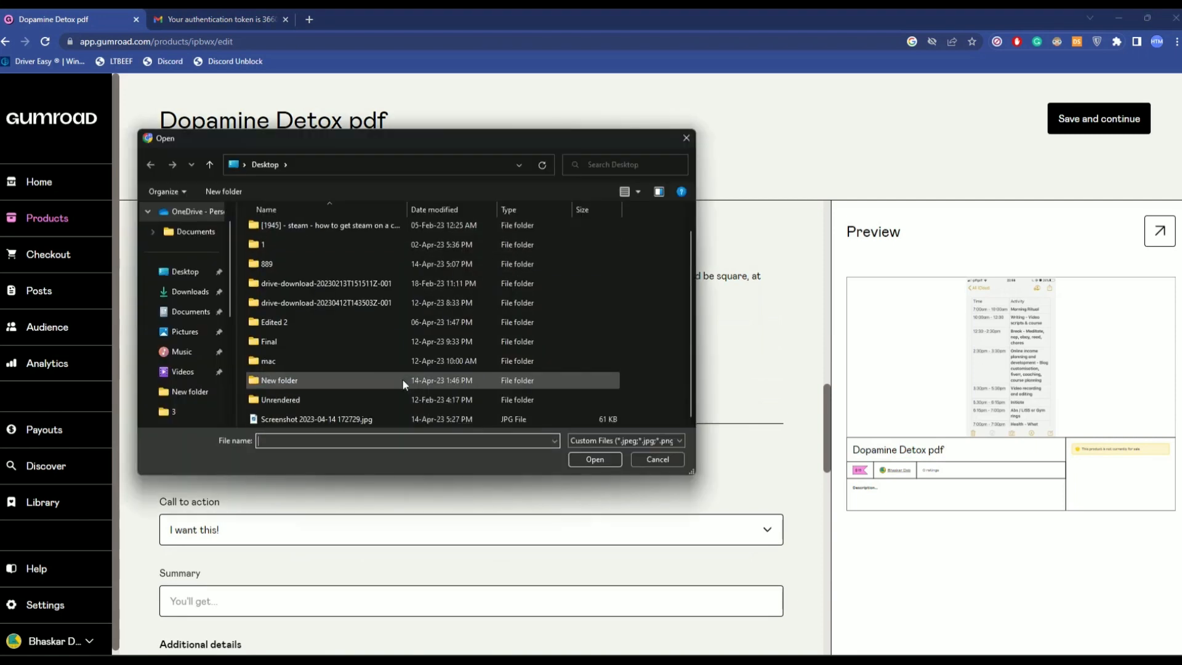
click(379, 420)
click(608, 460)
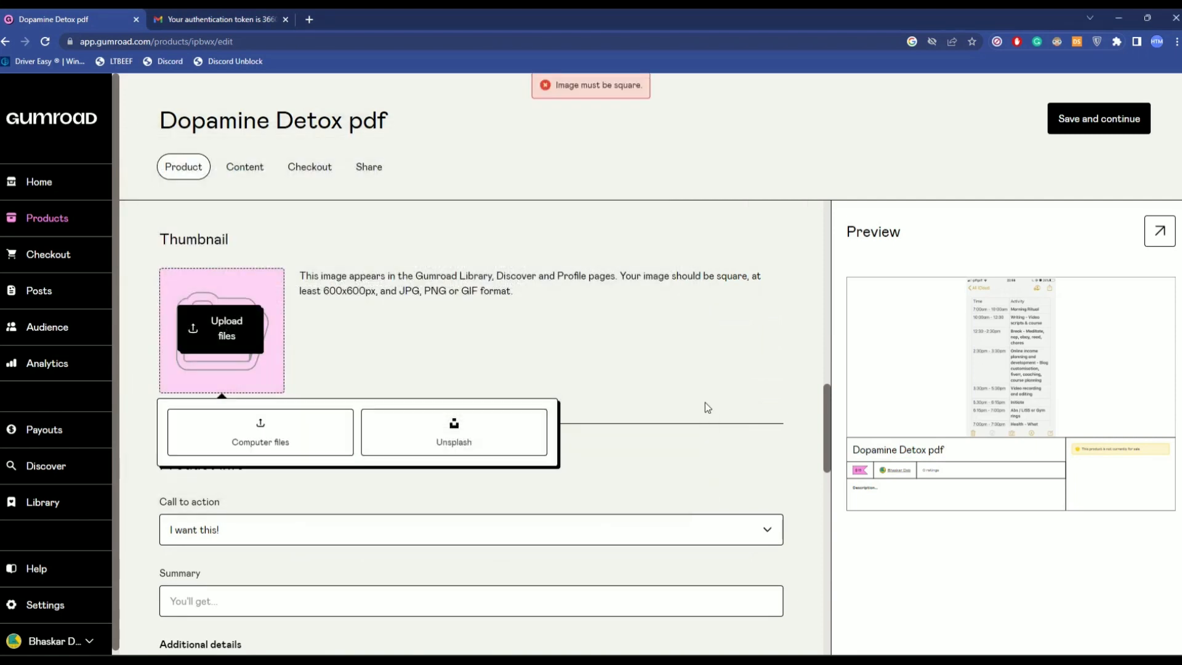
click(412, 352)
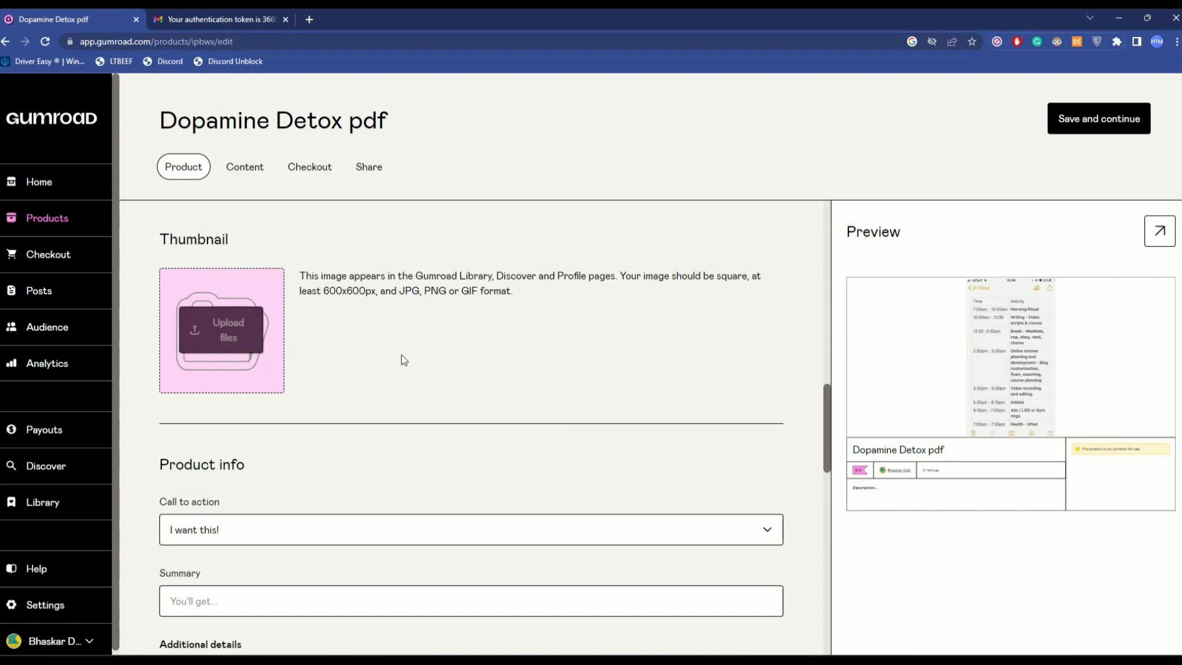
Step: Set the product's call to action to "Buy this"
scroll(301, 331, down, 4)
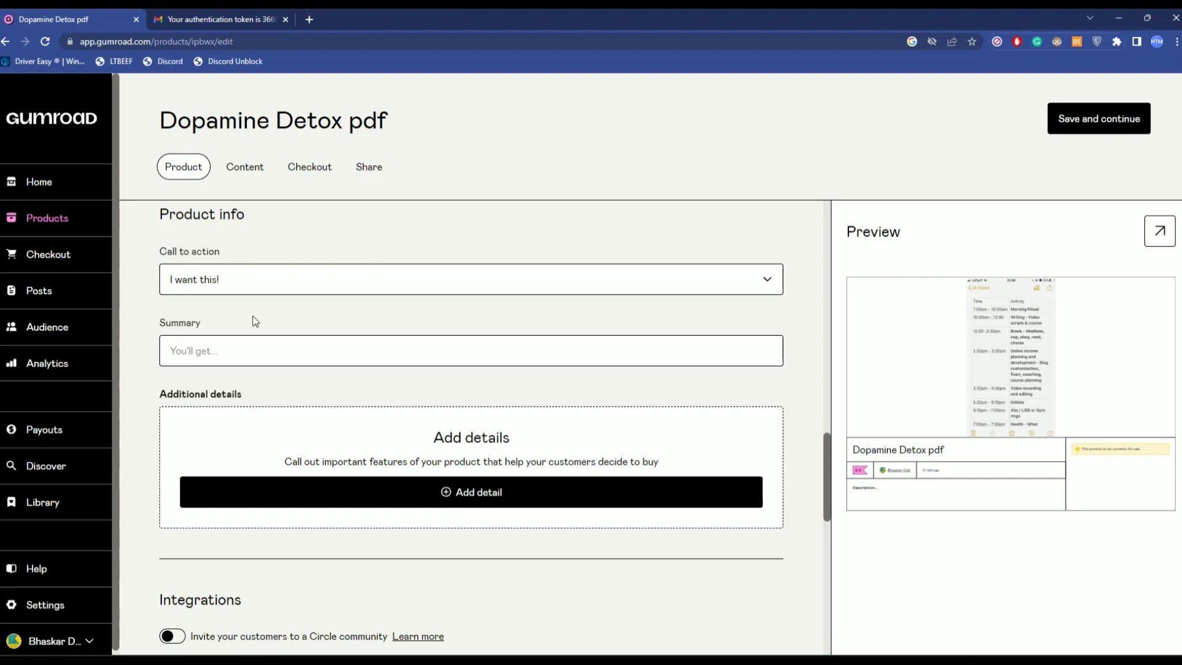
click(382, 351)
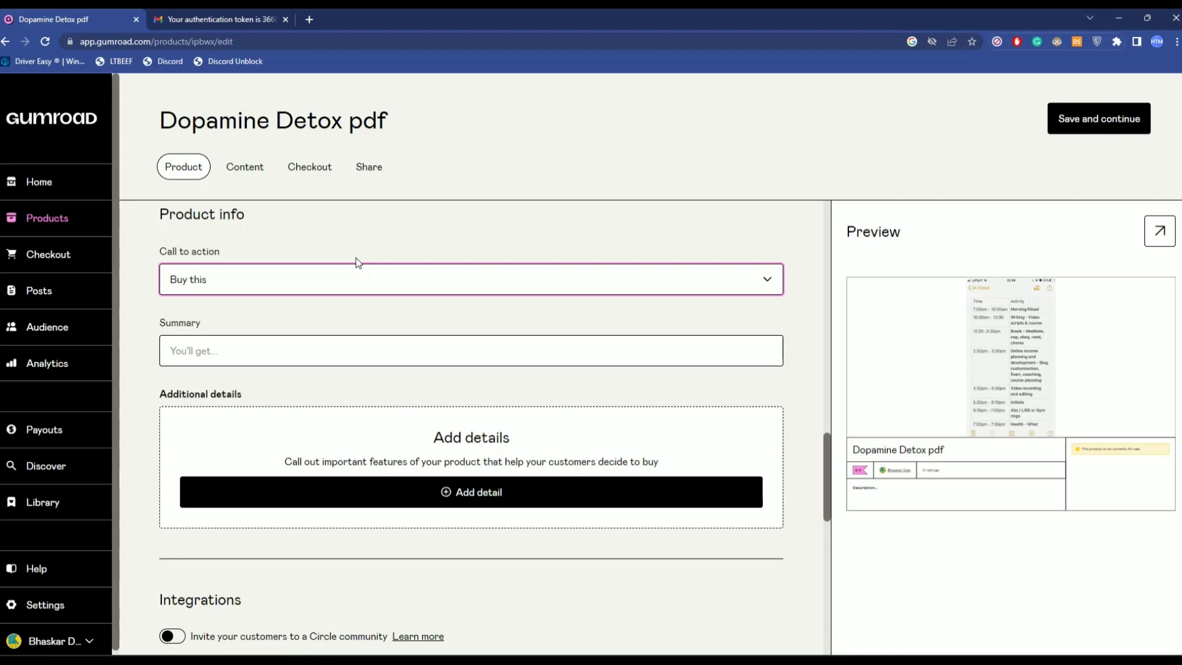
click(395, 276)
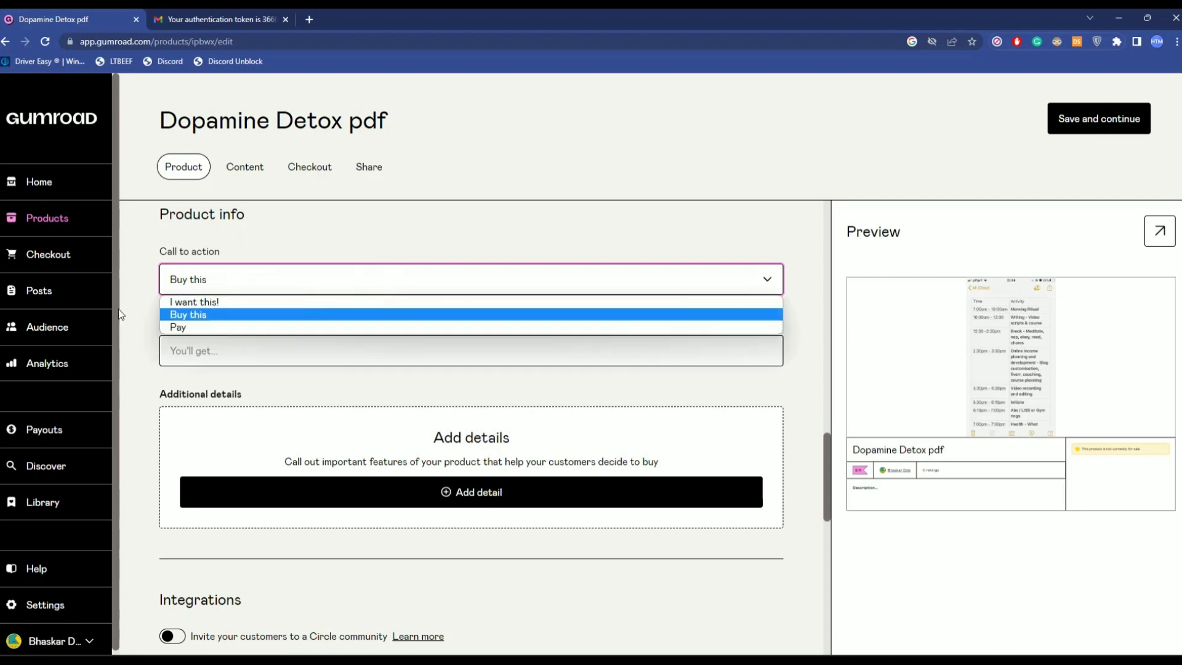
click(193, 314)
scroll(400, 304, down, 1)
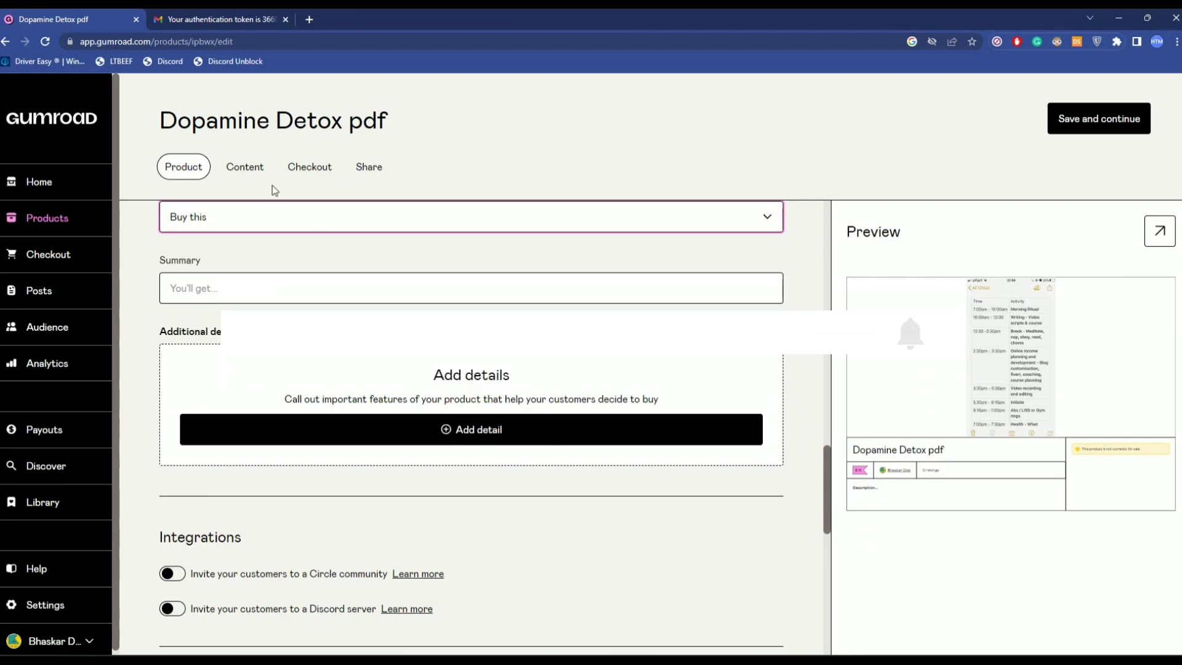
Step: Add an empty attribute and value row to the product's additional details
click(245, 169)
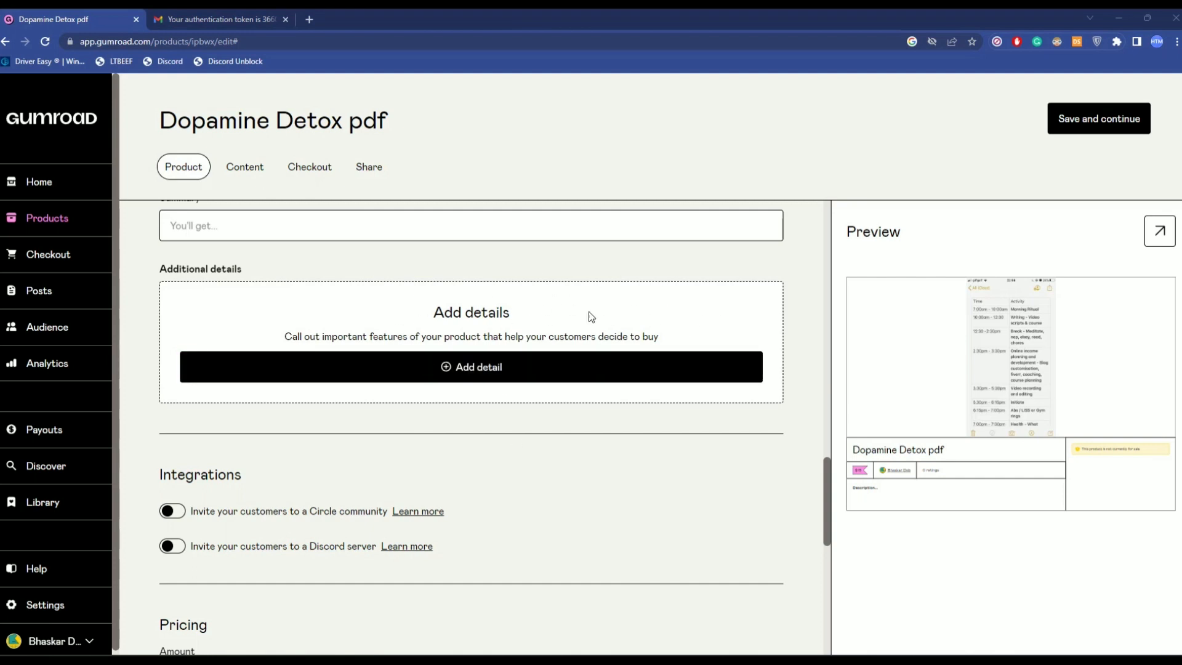
click(493, 363)
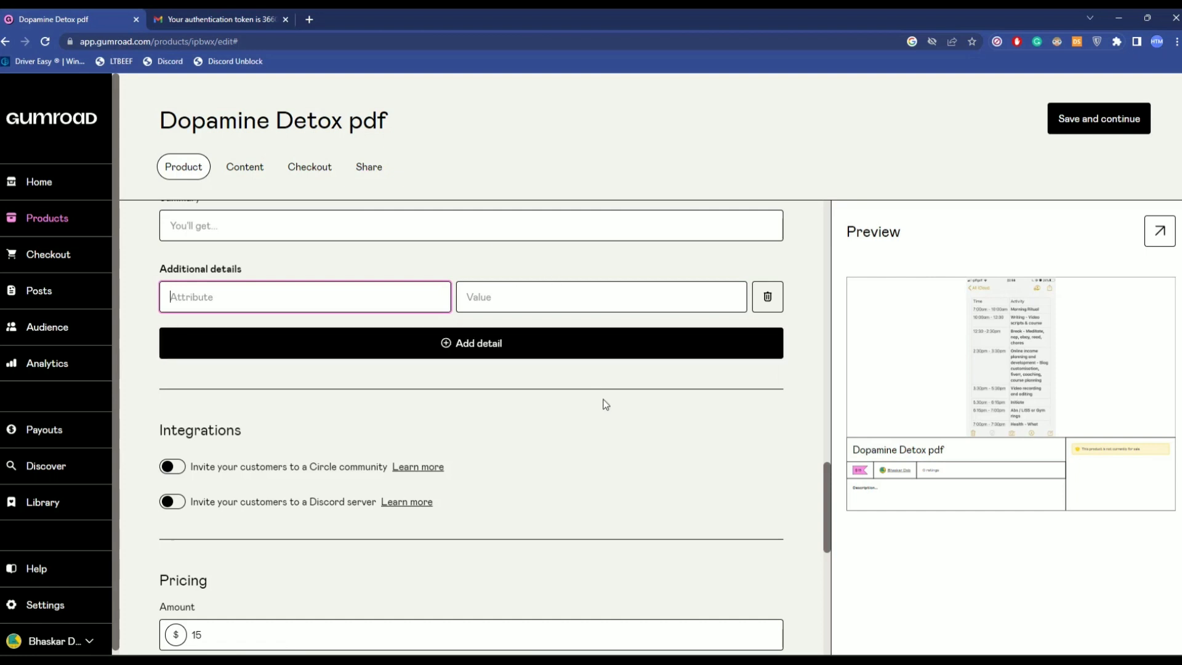
Step: Allow customers to choose a quantity in the product's settings, and save to continue to the content page
scroll(557, 462, down, 7)
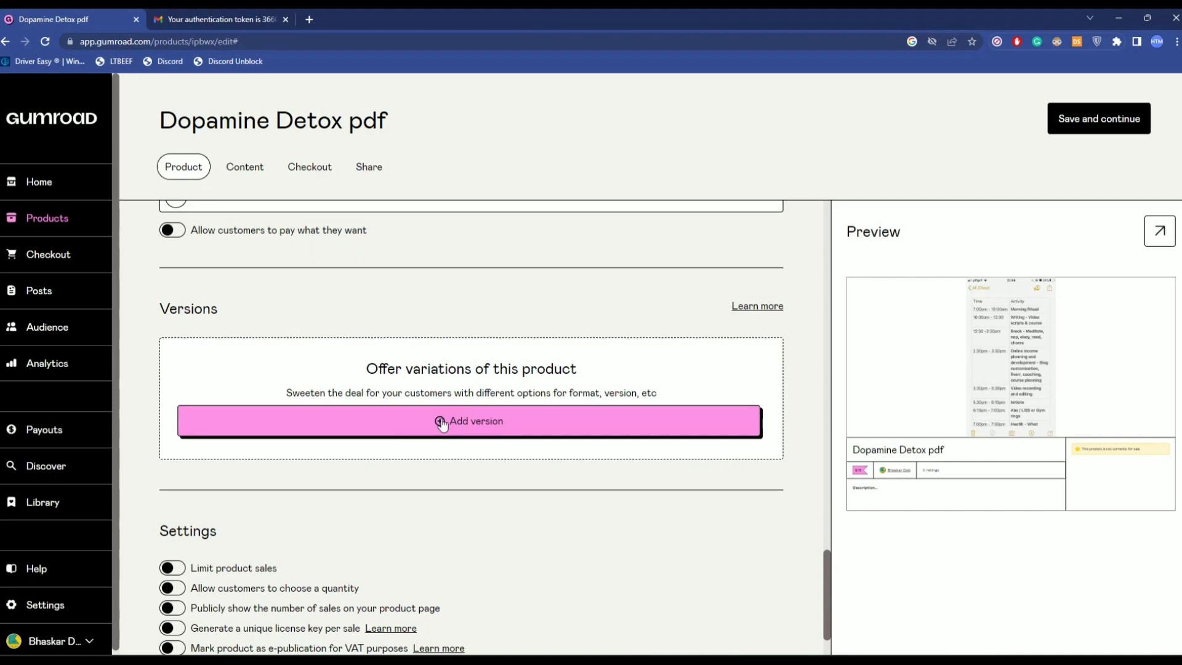
scroll(485, 430, down, 2)
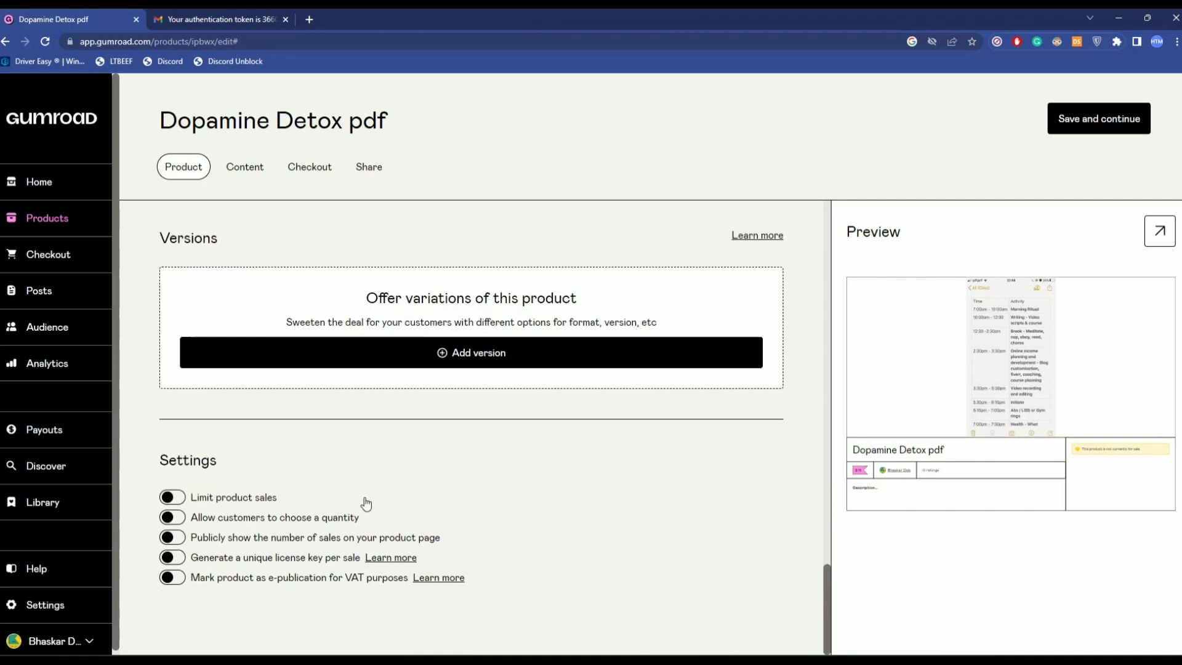
click(179, 517)
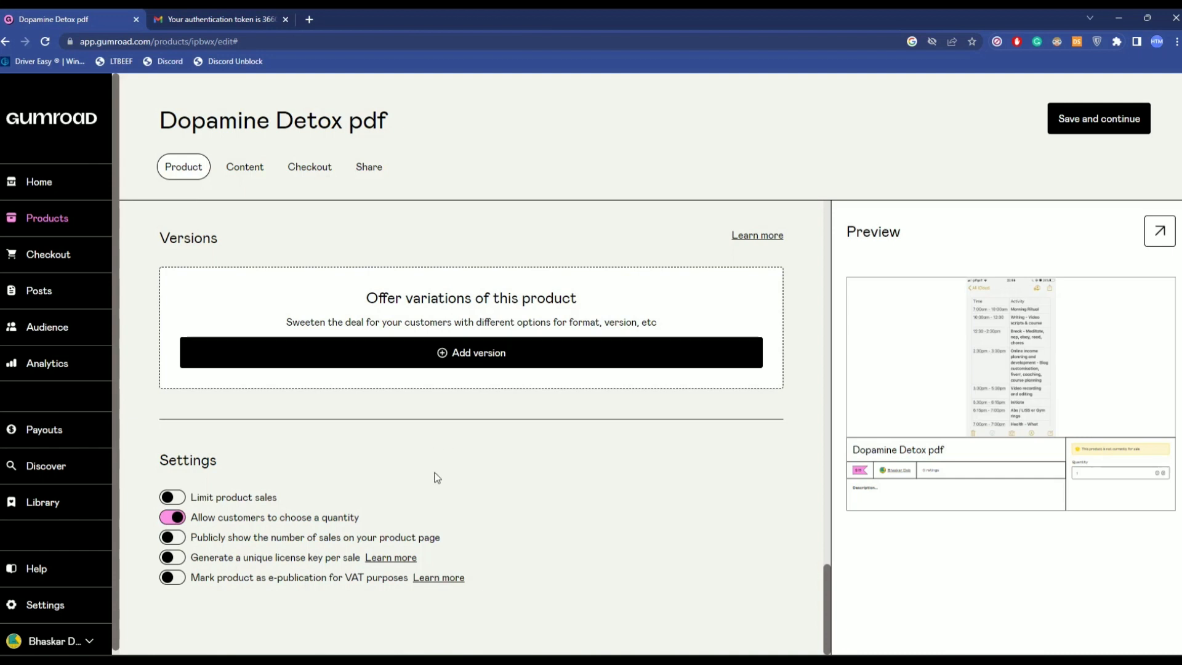
click(1121, 135)
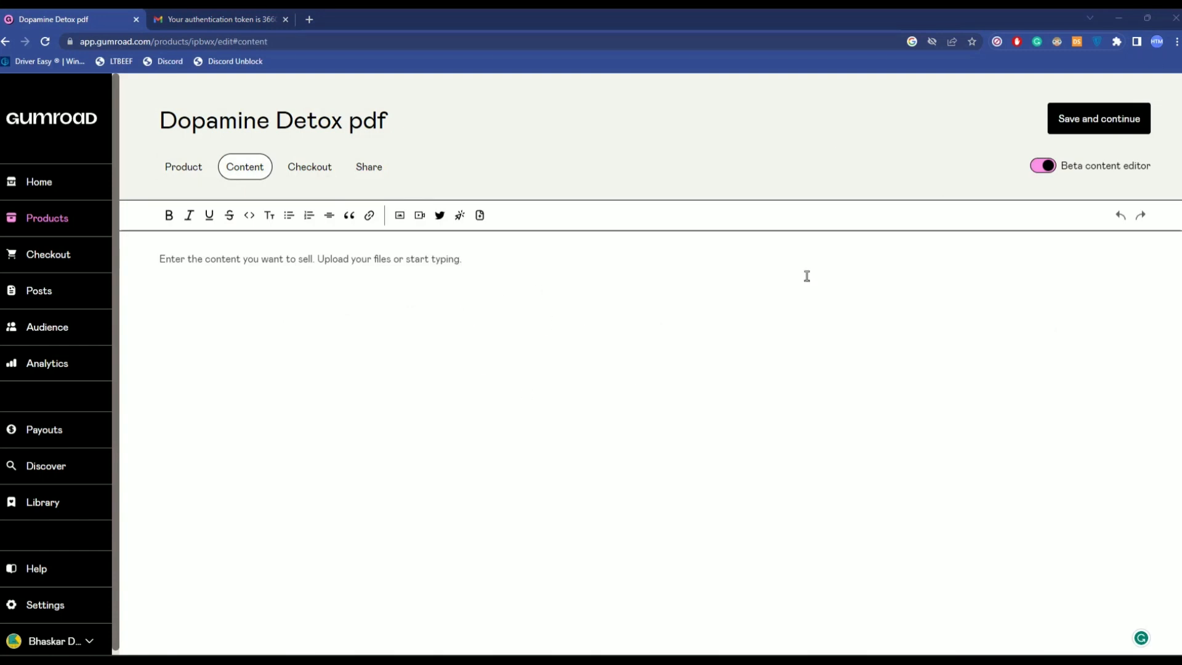
Step: Leave the content page empty and save it to continue to the checkout settings
drag(206, 128, 747, 117)
click(748, 117)
click(1094, 118)
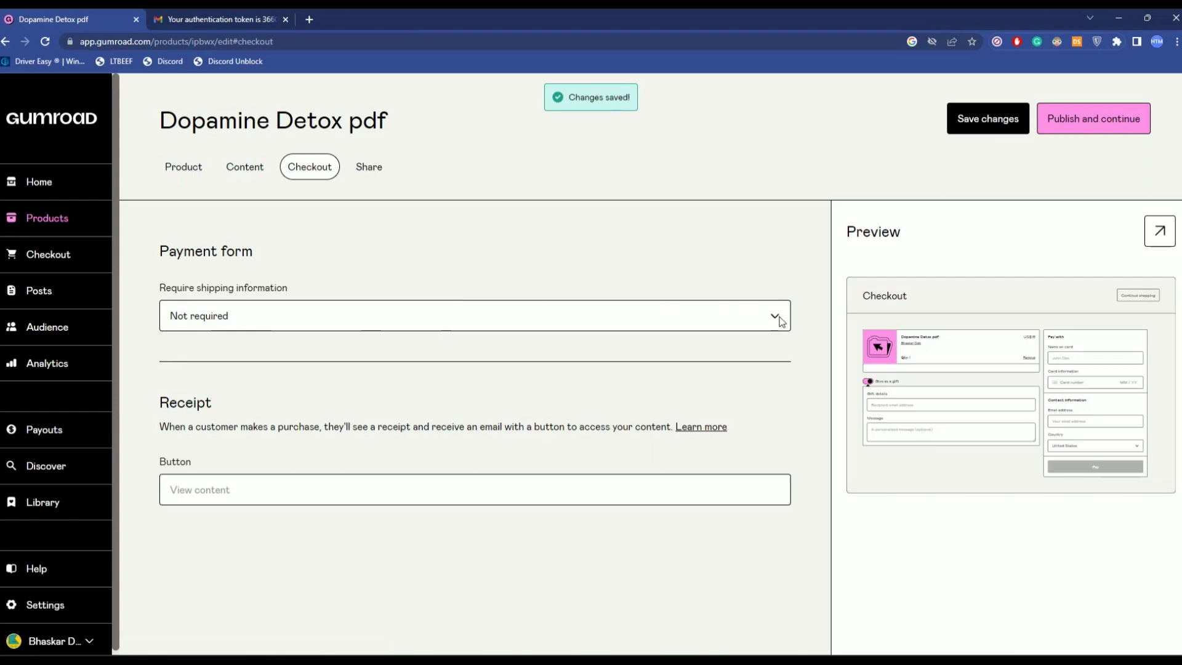
Step: Save the checkout settings with shipping information as Not required and publish the product
click(778, 319)
click(677, 402)
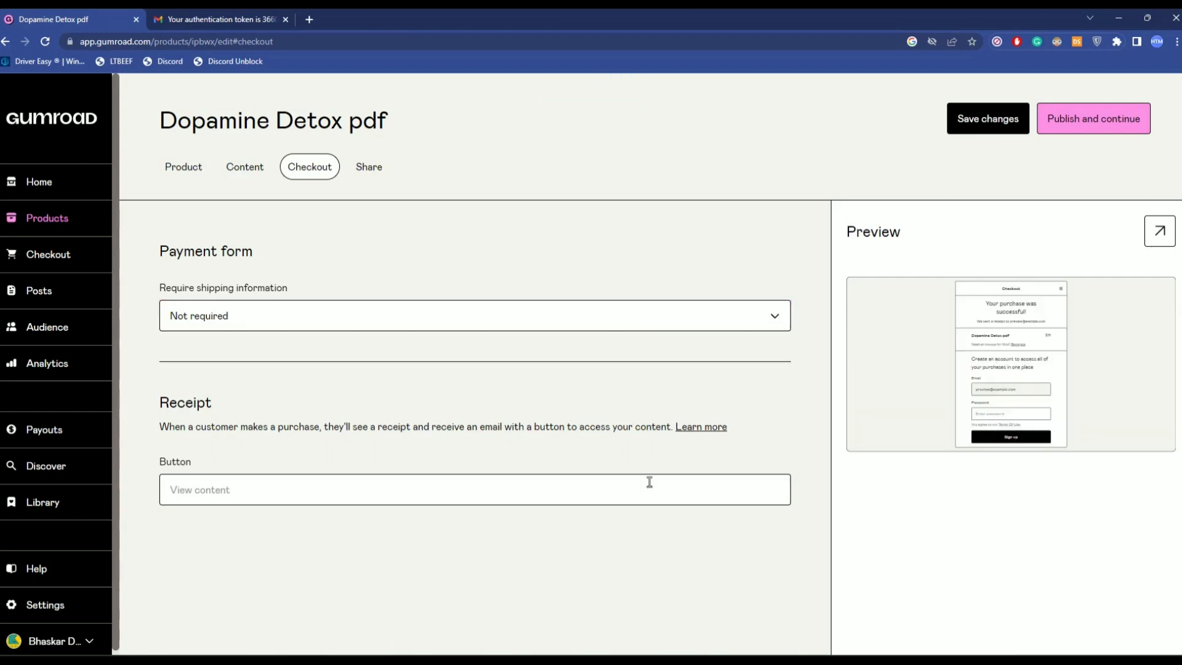
click(649, 486)
click(769, 540)
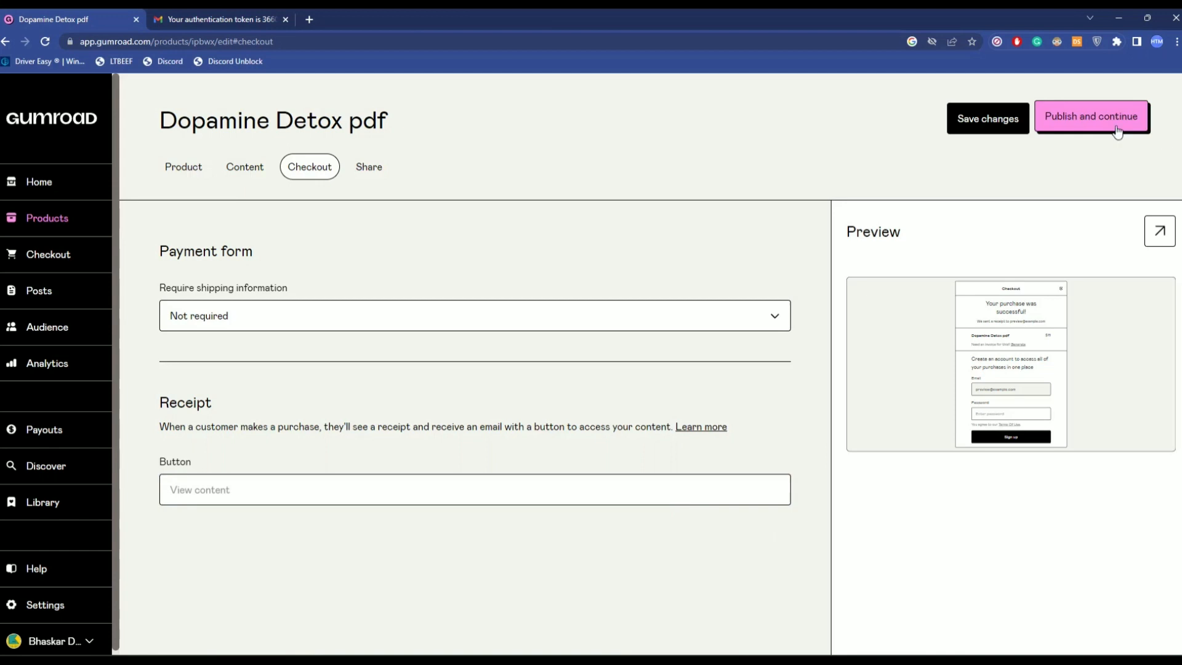
click(1005, 137)
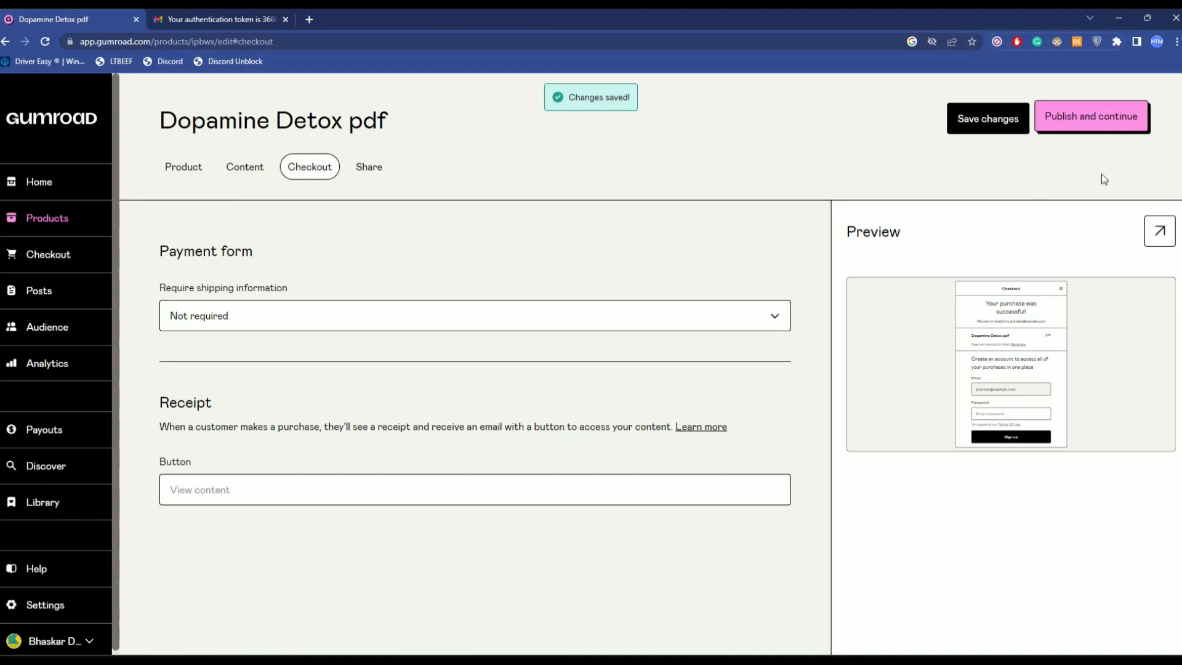
click(1107, 131)
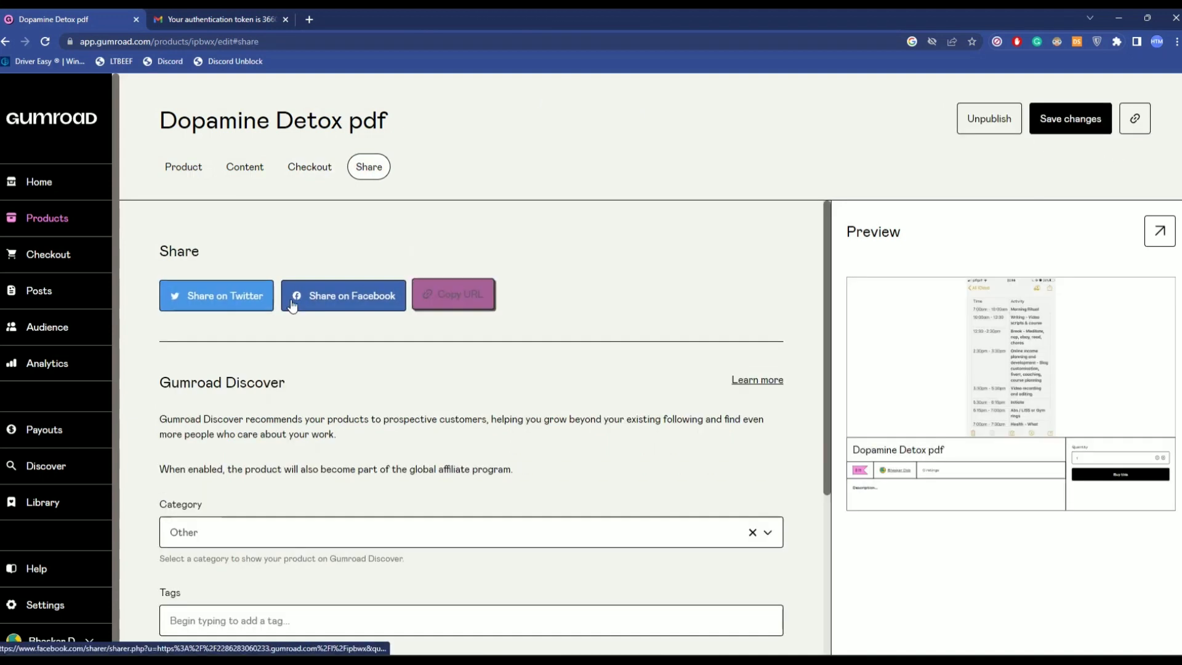
Step: Copy the published product's URL and open it in a new browser tab
click(443, 301)
click(451, 296)
click(310, 21)
right_click(347, 42)
click(403, 126)
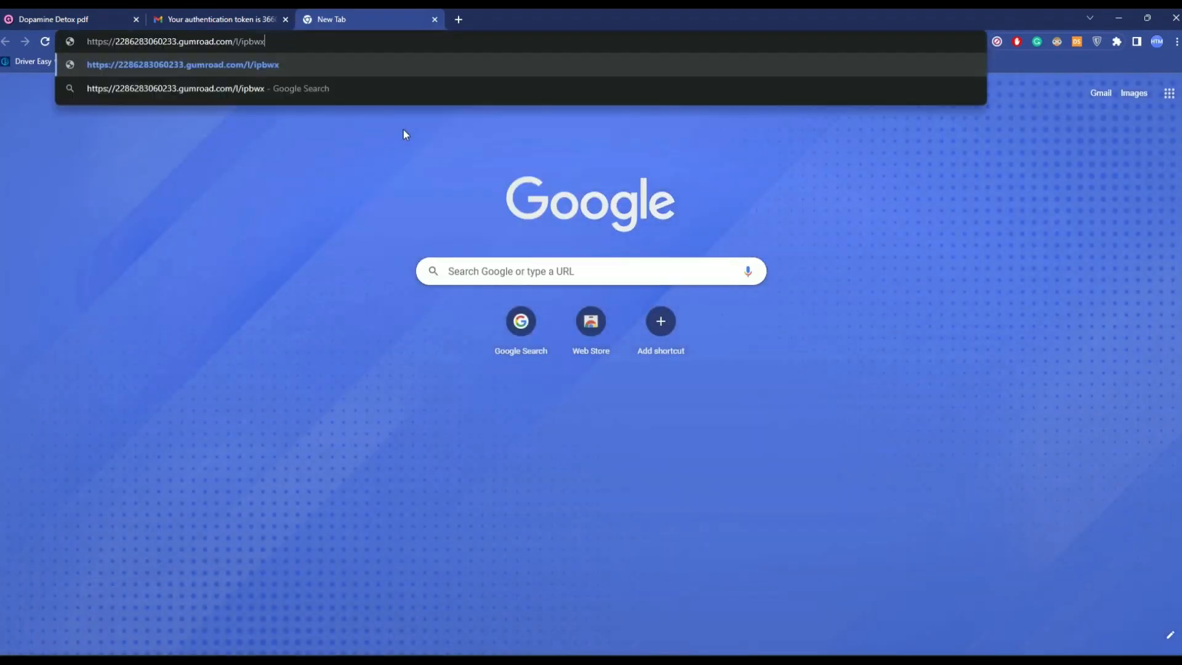
key(Return)
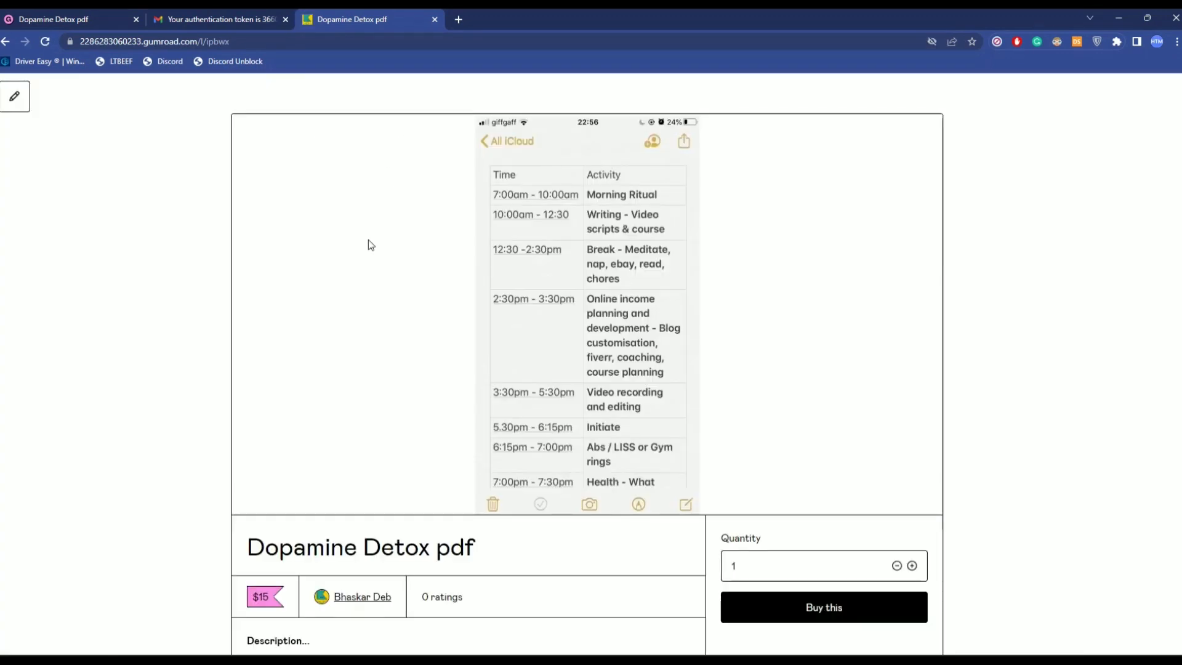
Step: Raise the purchase quantity to 4 on the public product page
scroll(419, 231, down, 2)
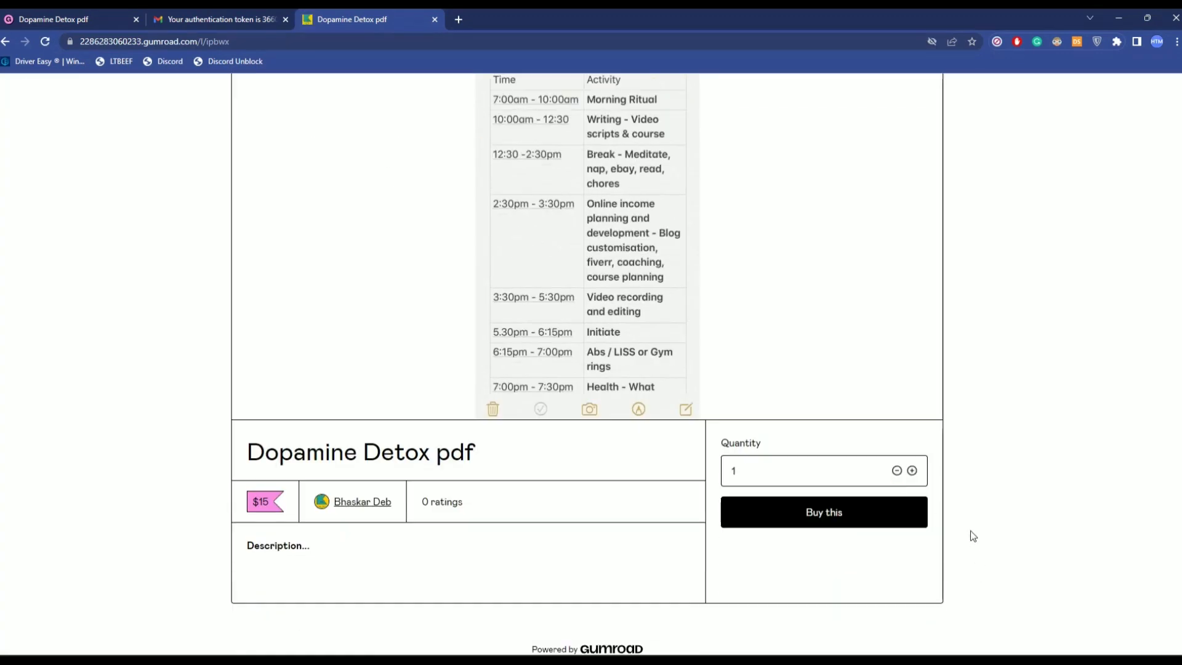
click(912, 472)
click(912, 472)
click(912, 472)
scroll(952, 490, up, 2)
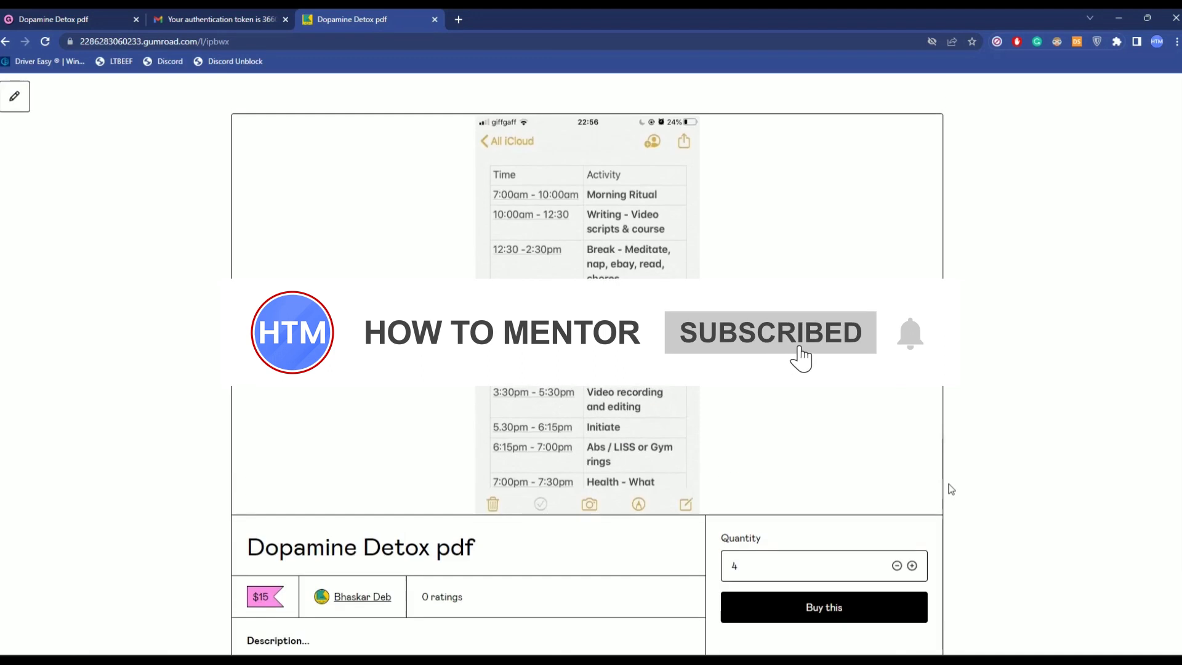
scroll(952, 489, down, 2)
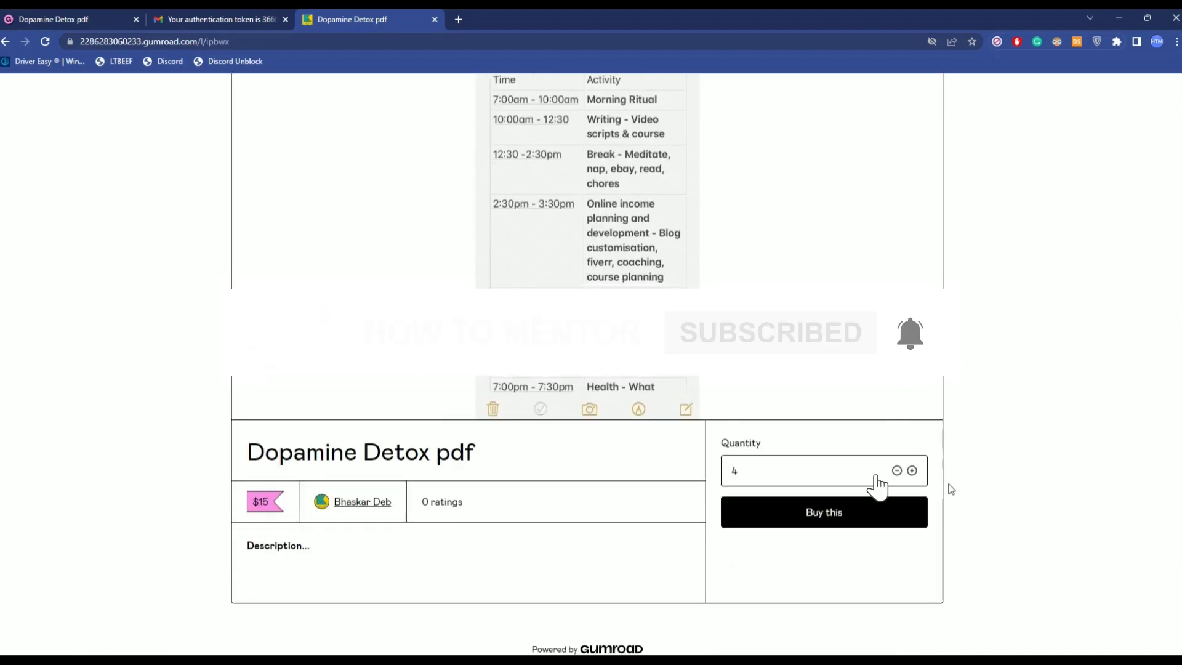